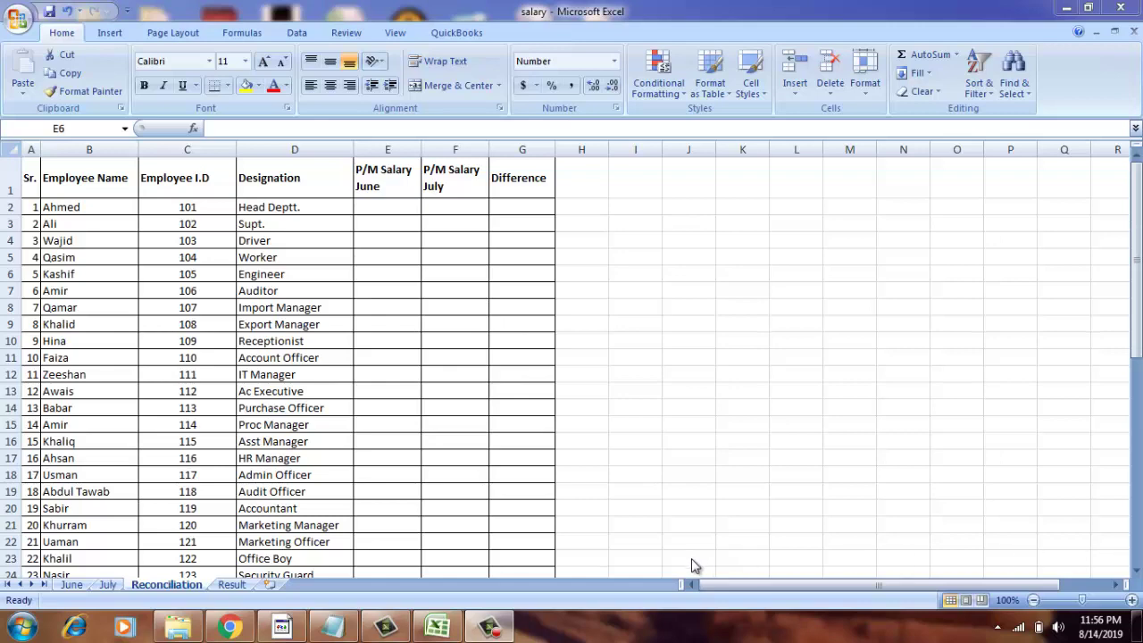
Step: Review the employee and salary columns on the June sheet and look at the July sheet
{"action": "left_click", "coordinate": [75, 585]}
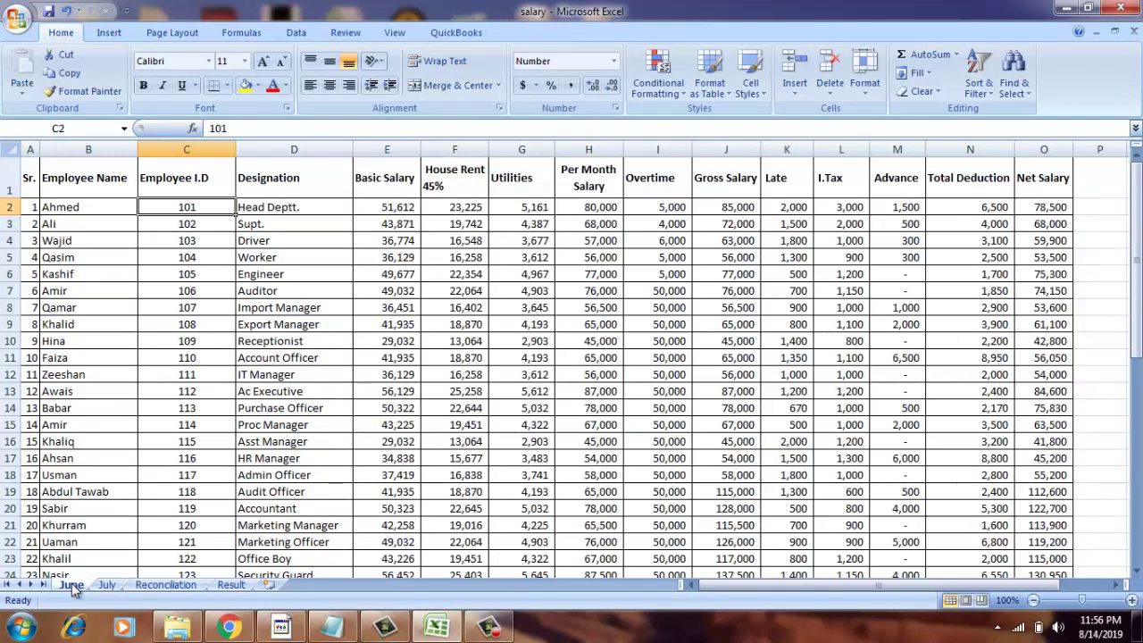
{"action": "left_click", "coordinate": [95, 195]}
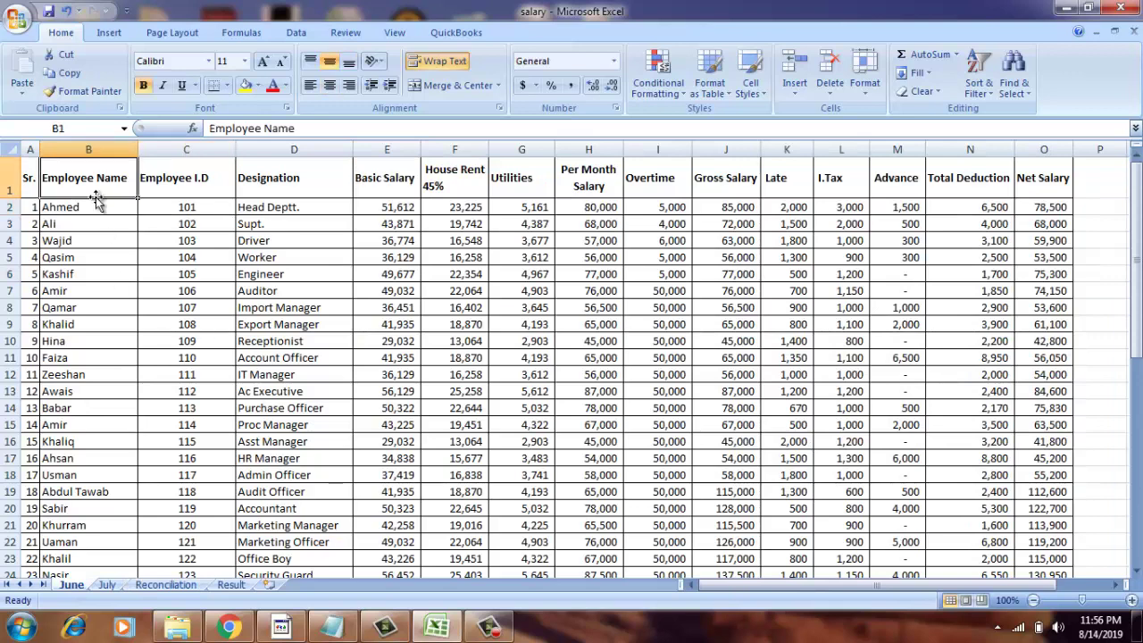
{"action": "left_click", "coordinate": [95, 199]}
{"action": "key", "text": "Right"}
{"action": "key", "text": "Right"}
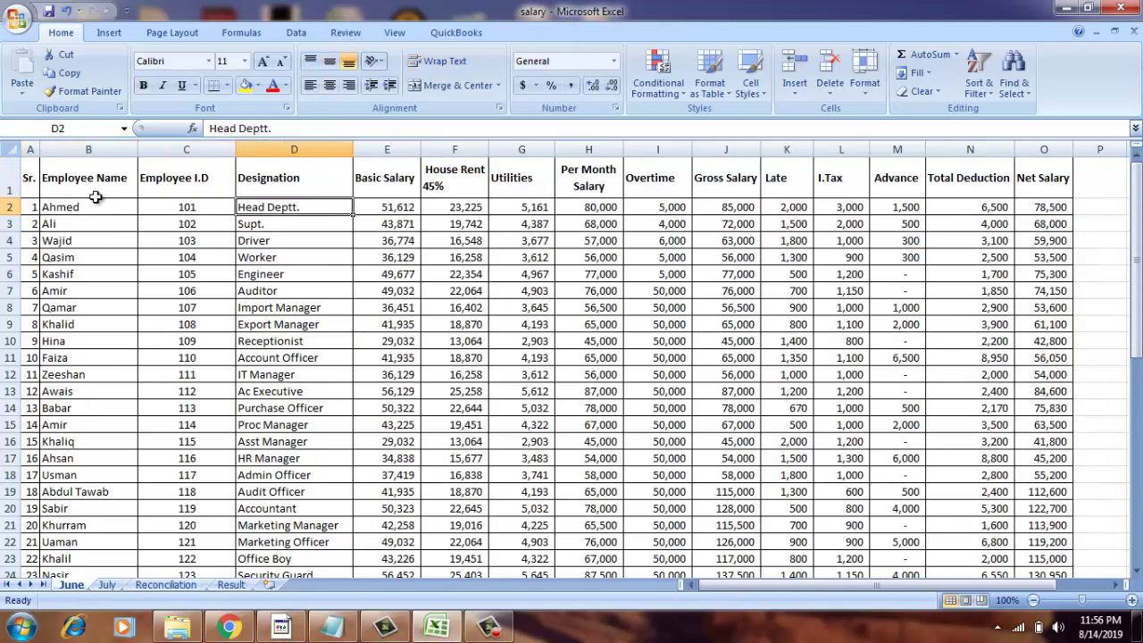
{"action": "key", "text": "Right"}
{"action": "key", "text": "Right"}
{"action": "key", "text": "Right"}
{"action": "key", "text": "Left"}
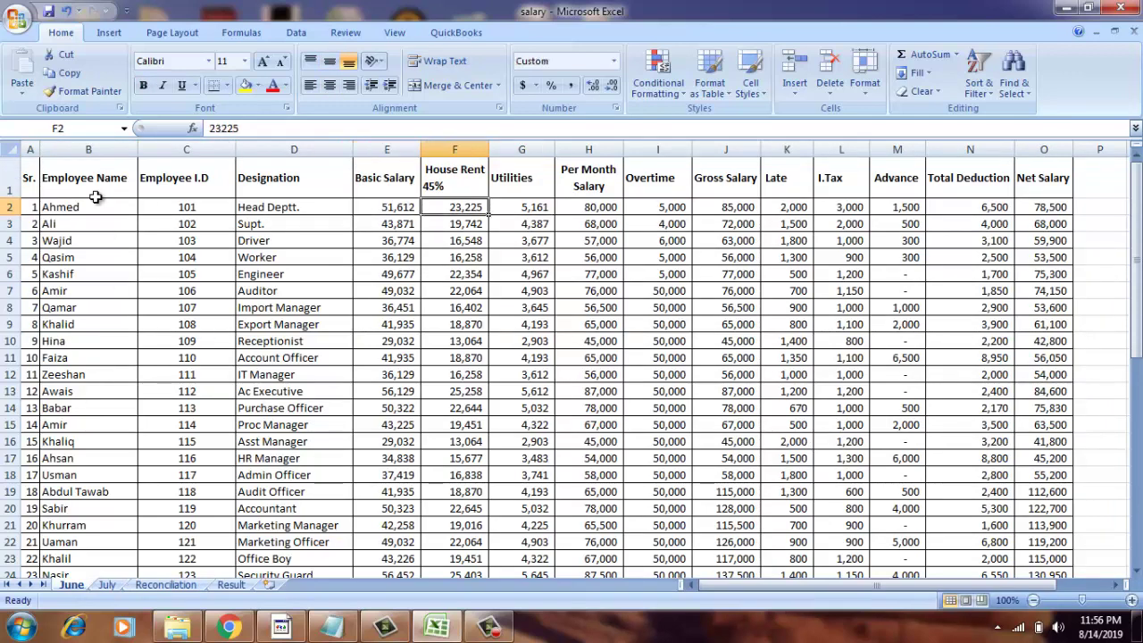
{"action": "left_click", "coordinate": [97, 204]}
{"action": "key", "text": "Left"}
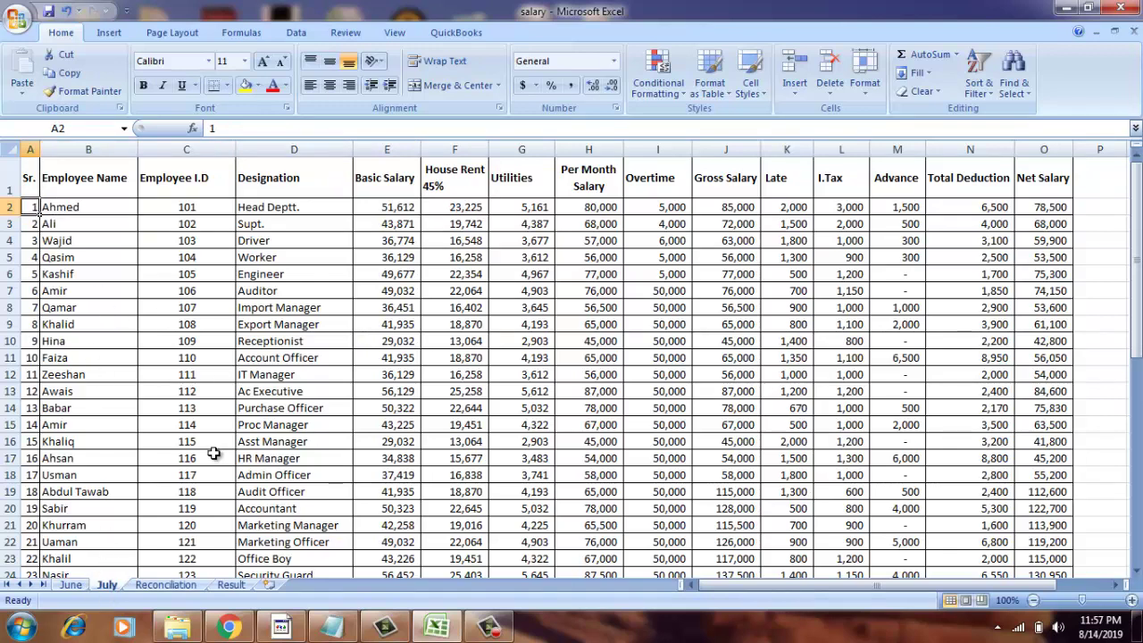
Step: Examine the Reconciliation sheet's employee columns and its empty June salary, July salary and Difference columns
{"action": "left_click", "coordinate": [154, 585]}
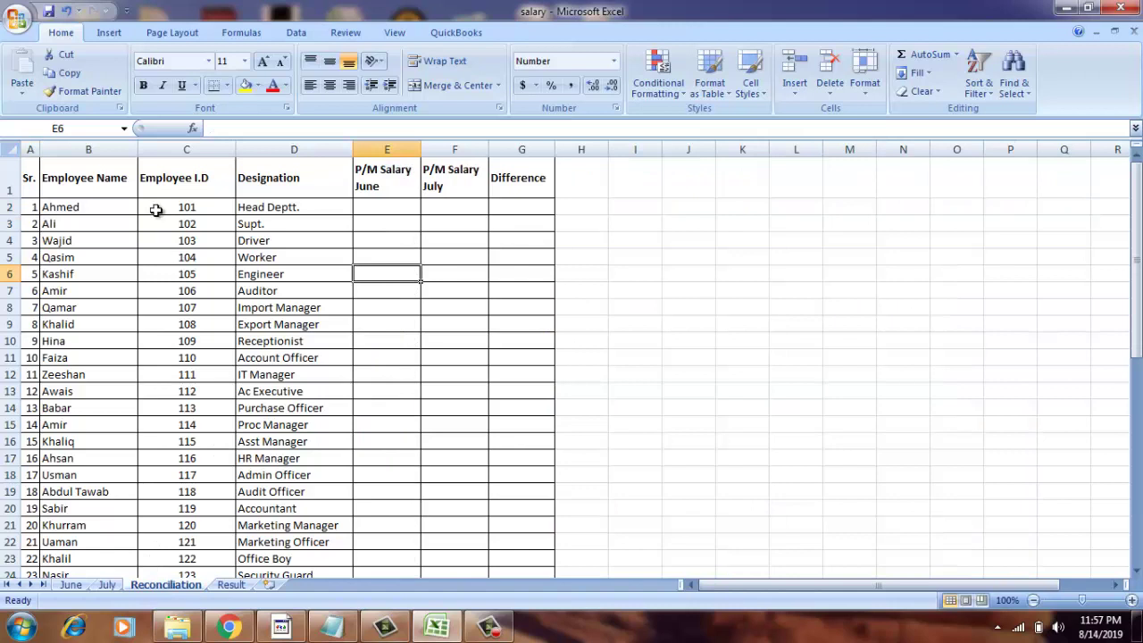
{"action": "left_click", "coordinate": [84, 210]}
{"action": "left_click", "coordinate": [154, 207]}
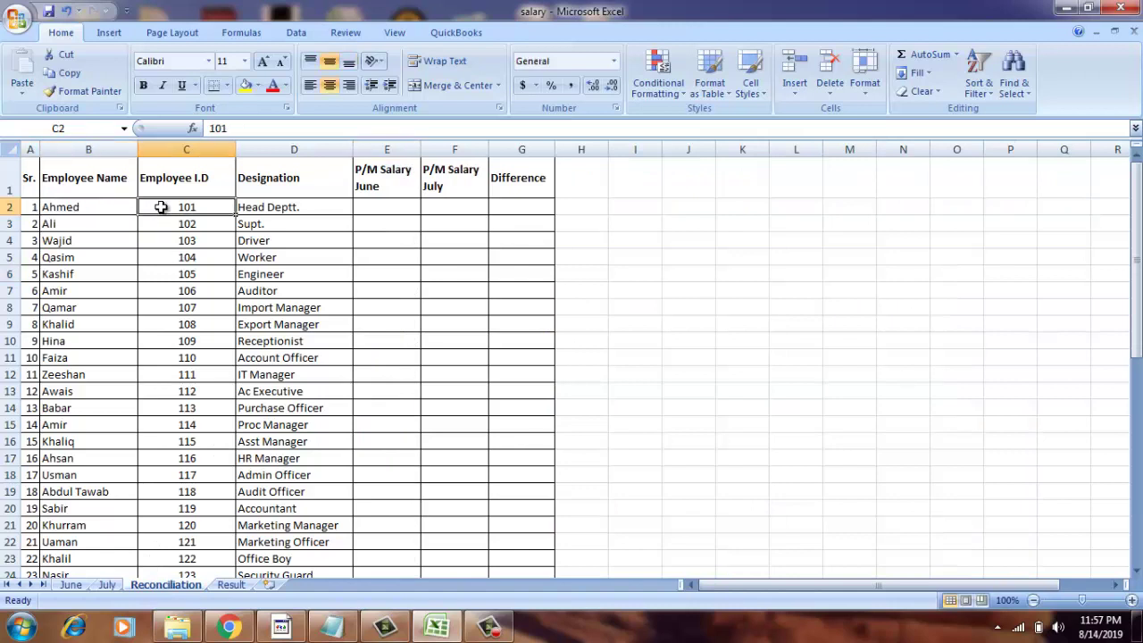
{"action": "left_click", "coordinate": [247, 204]}
{"action": "left_click", "coordinate": [382, 172]}
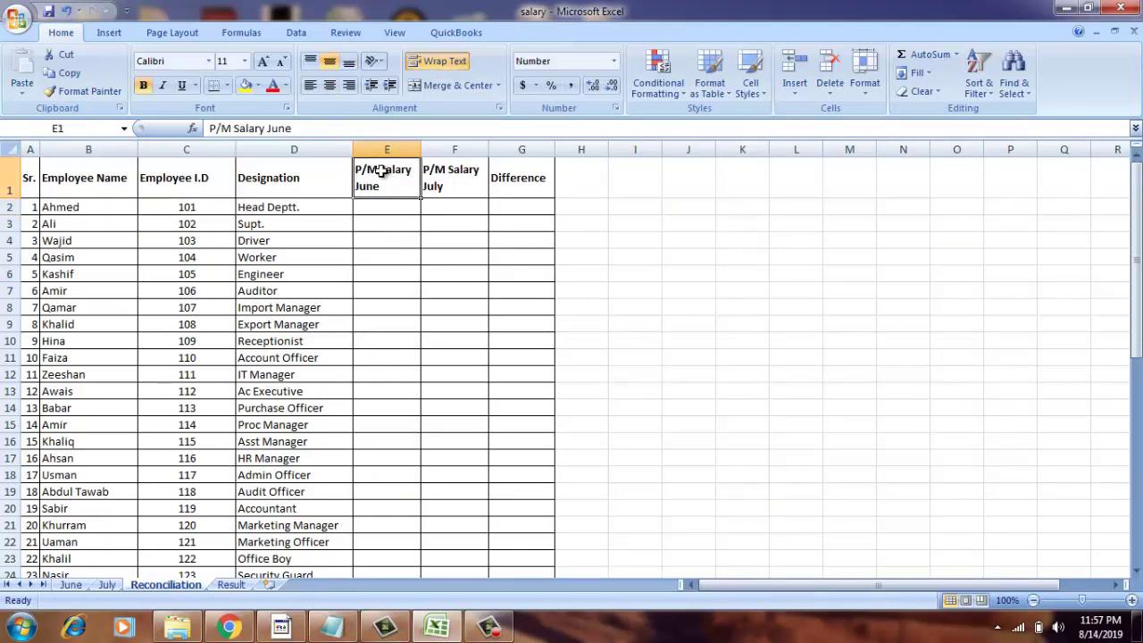
{"action": "left_click", "coordinate": [387, 207]}
{"action": "left_click", "coordinate": [445, 190]}
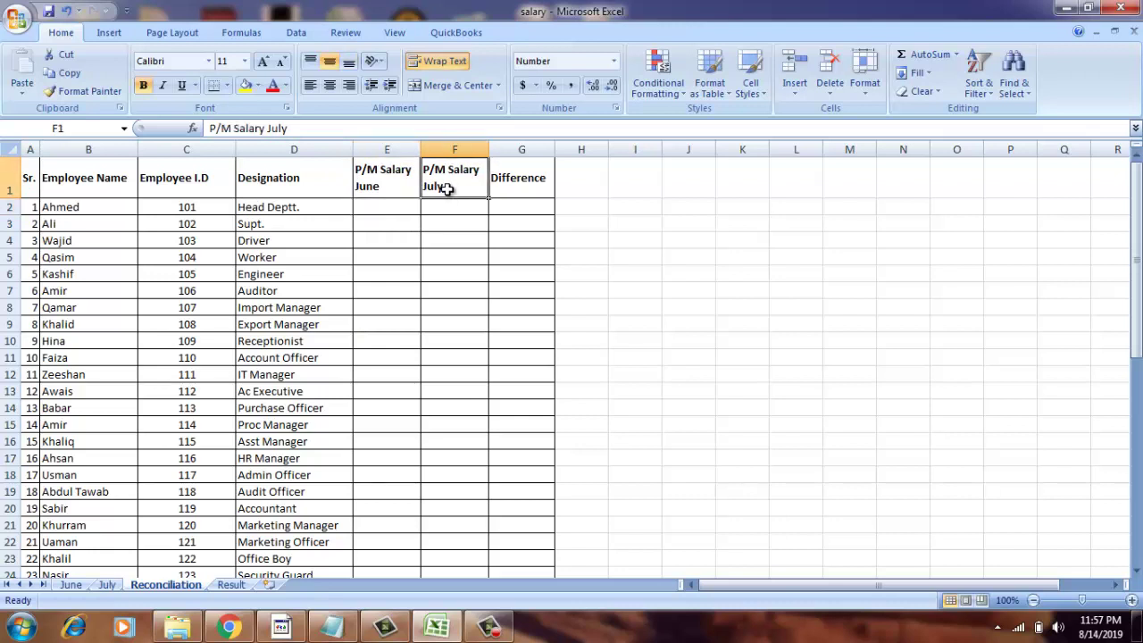
{"action": "left_click", "coordinate": [452, 206]}
{"action": "left_click", "coordinate": [521, 210]}
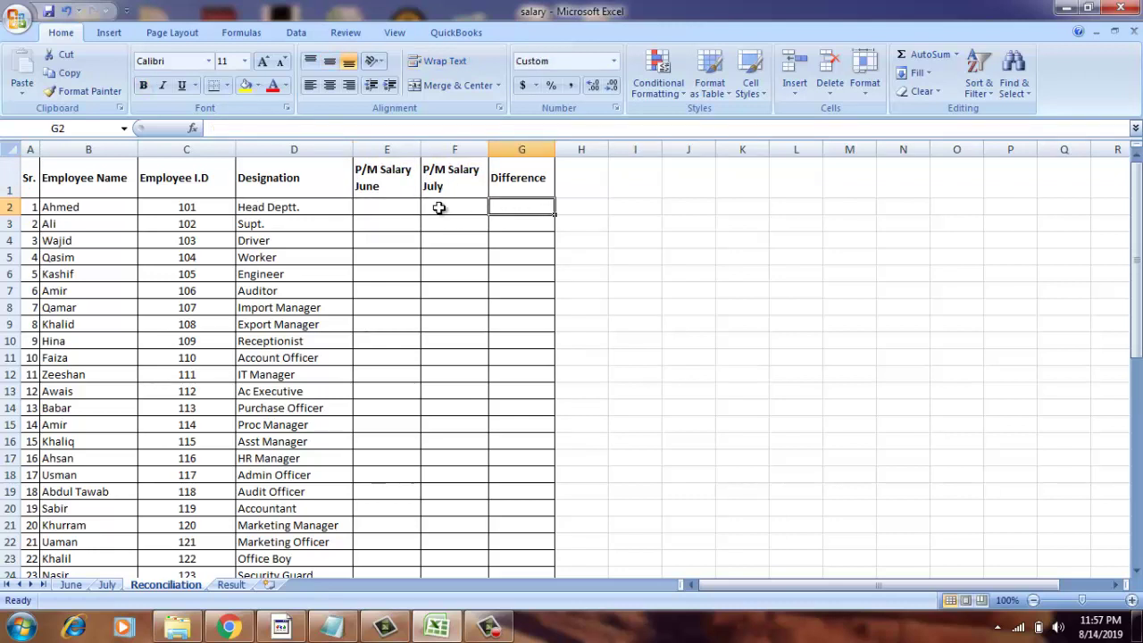
{"action": "left_click", "coordinate": [395, 202]}
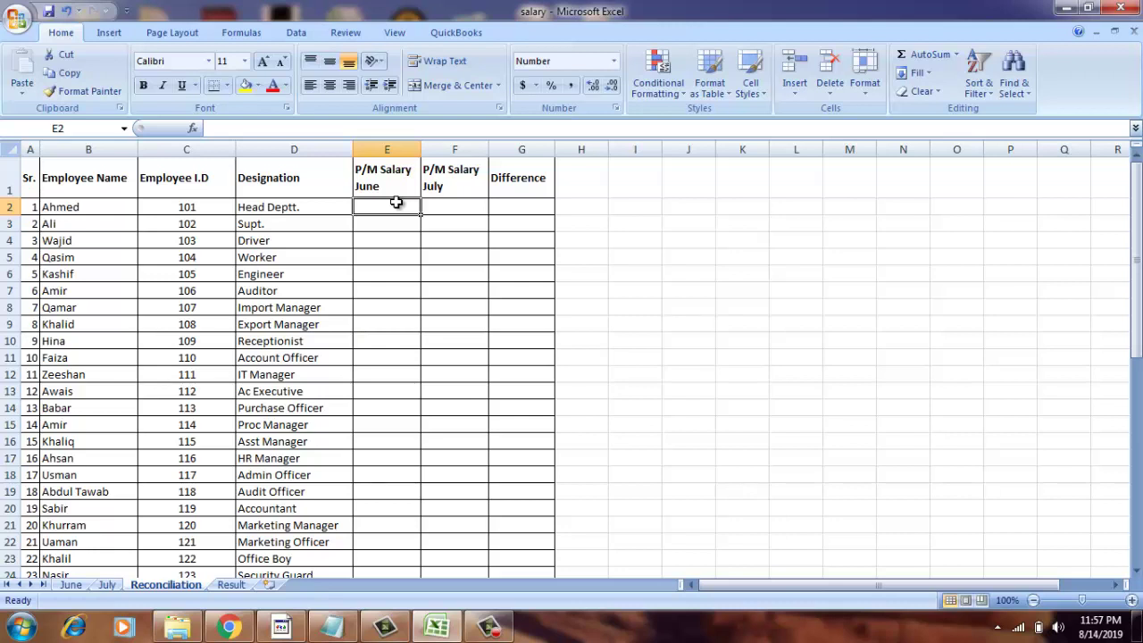
{"action": "key", "text": "Left"}
{"action": "key", "text": "Left"}
{"action": "key", "text": "Left"}
{"action": "key", "text": "Left"}
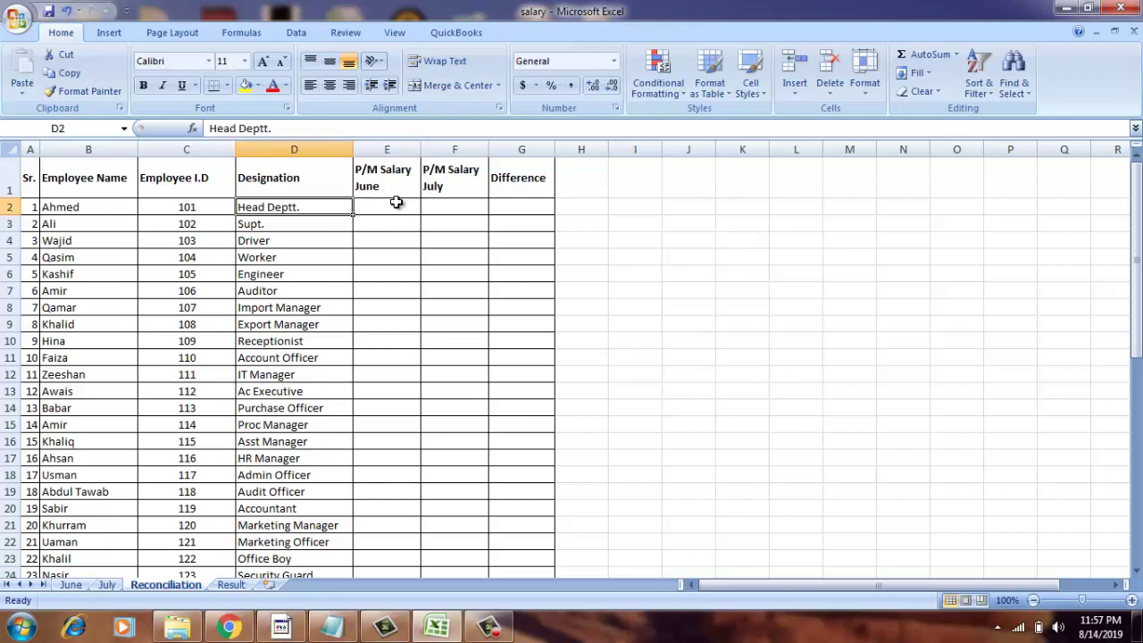
{"action": "key", "text": "Down"}
{"action": "key", "text": "Down"}
{"action": "key", "text": "Right"}
{"action": "key", "text": "Right"}
{"action": "key", "text": "Right"}
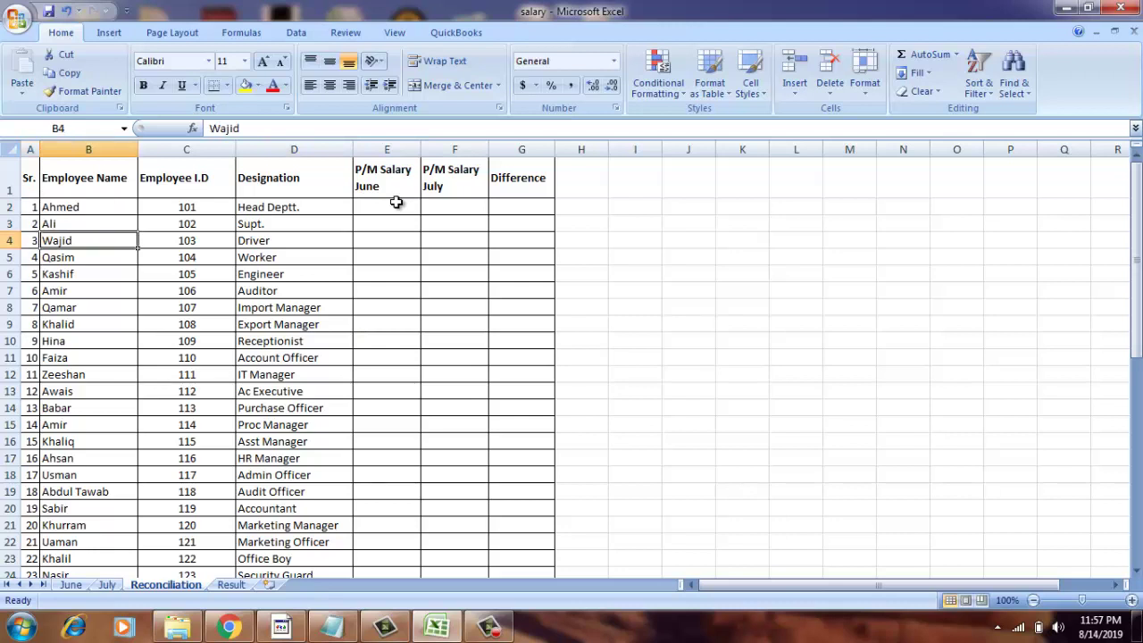
{"action": "key", "text": "Up"}
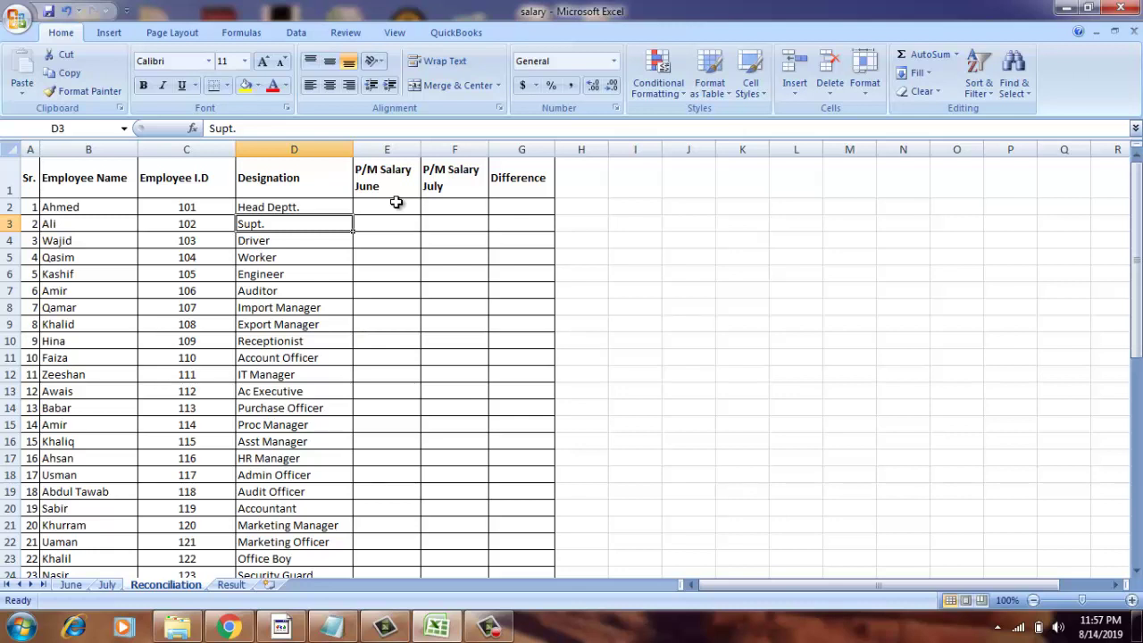
Step: Insert a VLOOKUP function in cell E2 of the Reconciliation sheet with C2:C51 as the lookup value
{"action": "left_click", "coordinate": [395, 203]}
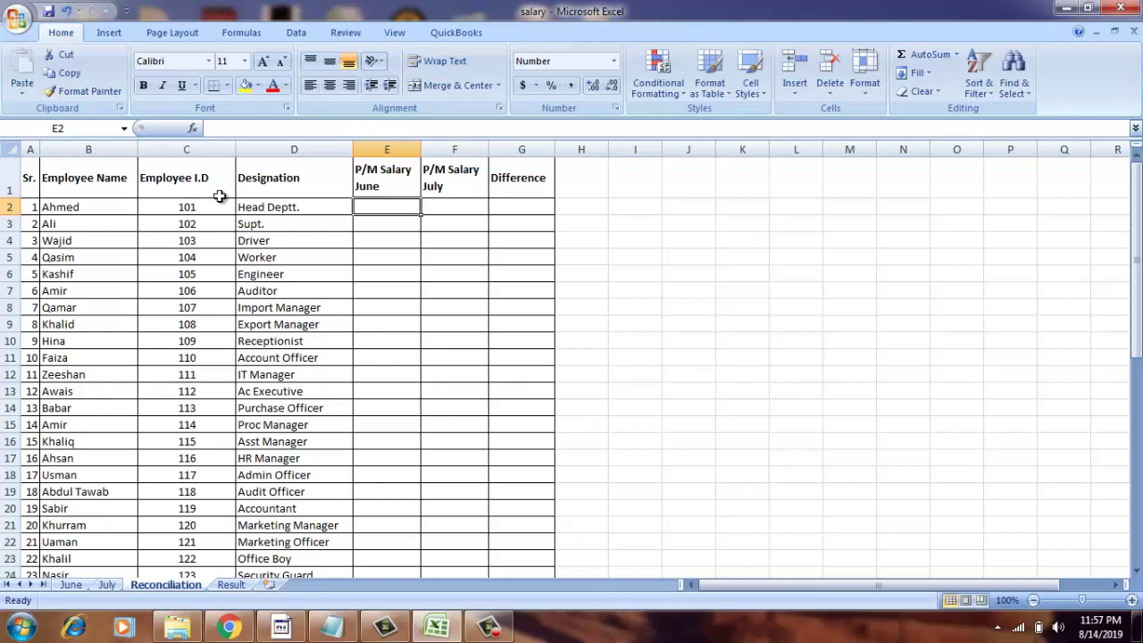
{"action": "left_click", "coordinate": [192, 130]}
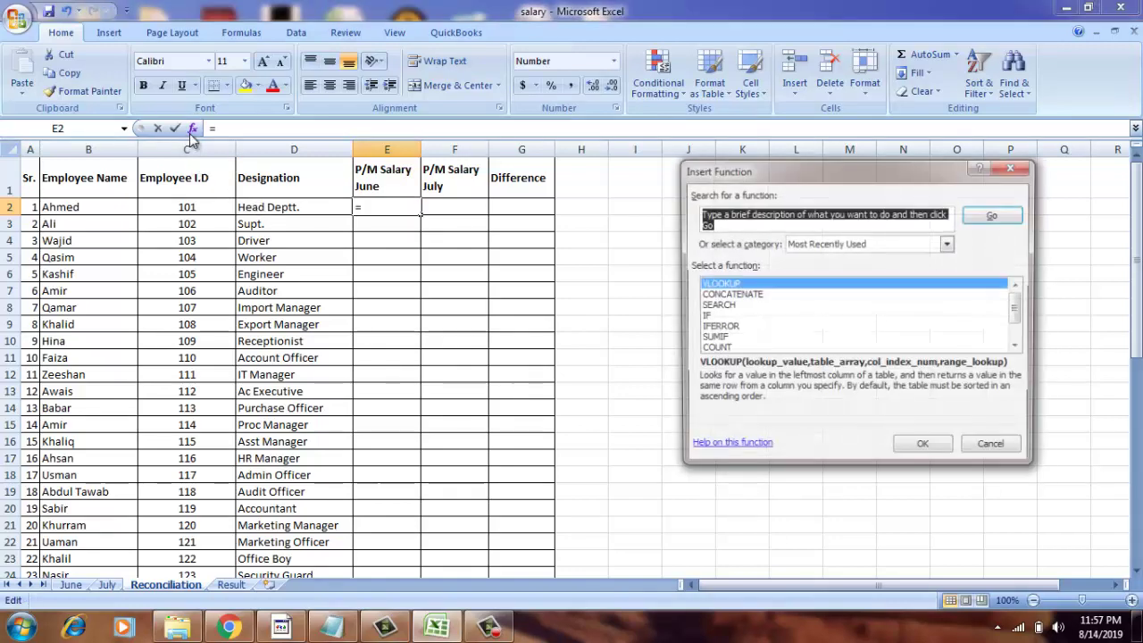
{"action": "double_click", "coordinate": [724, 285]}
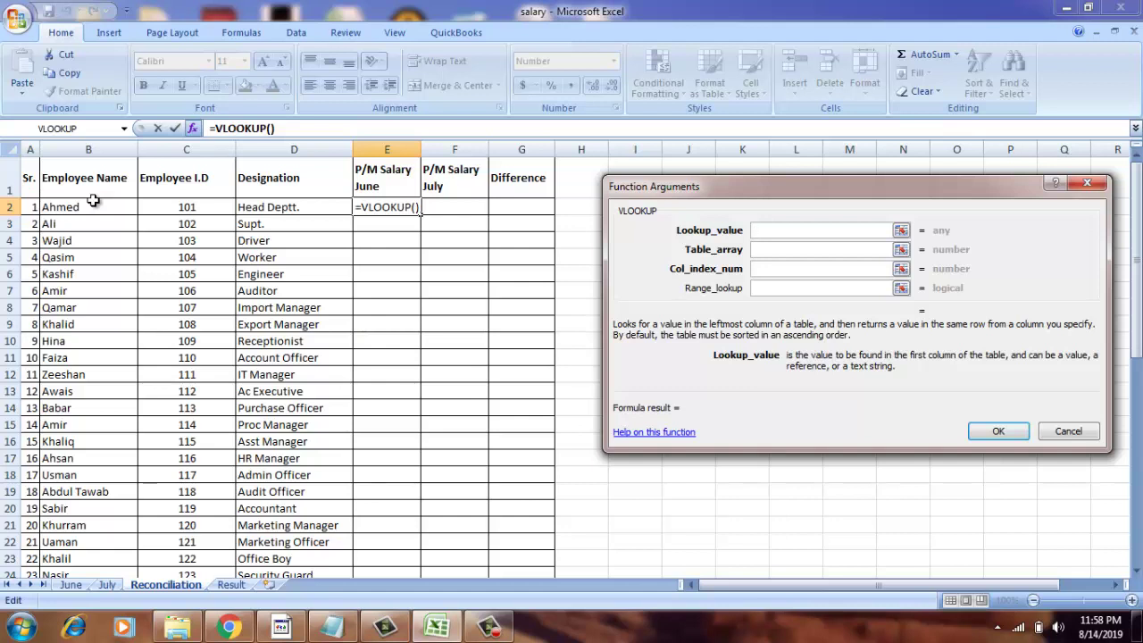
{"action": "left_click", "coordinate": [181, 206]}
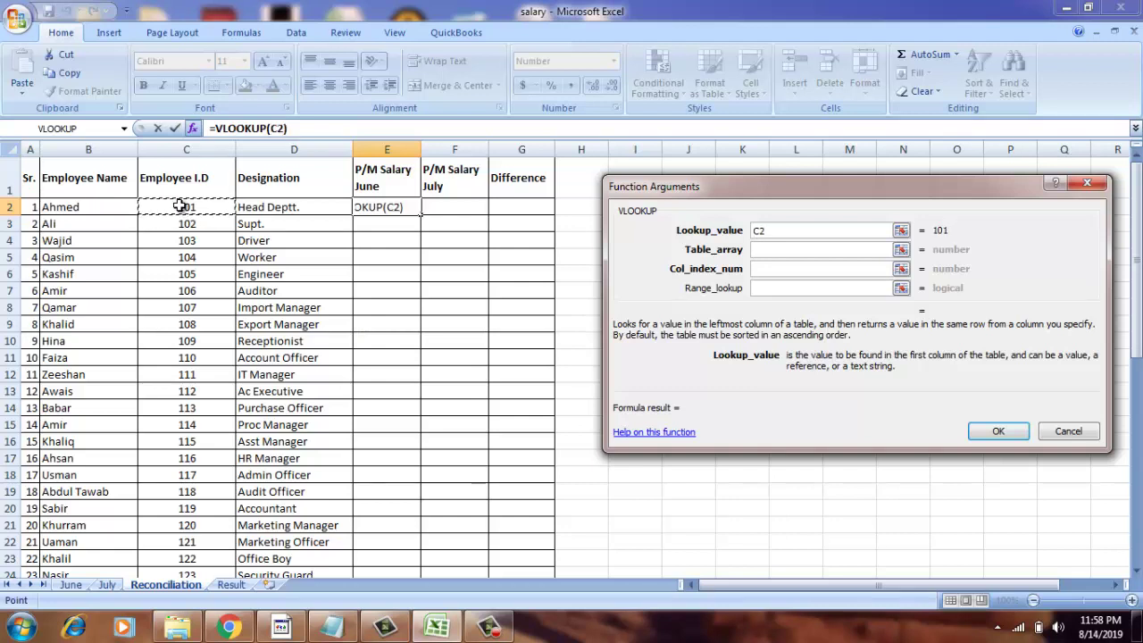
{"action": "left_click_drag", "start_coordinate": [181, 206], "coordinate": [186, 576]}
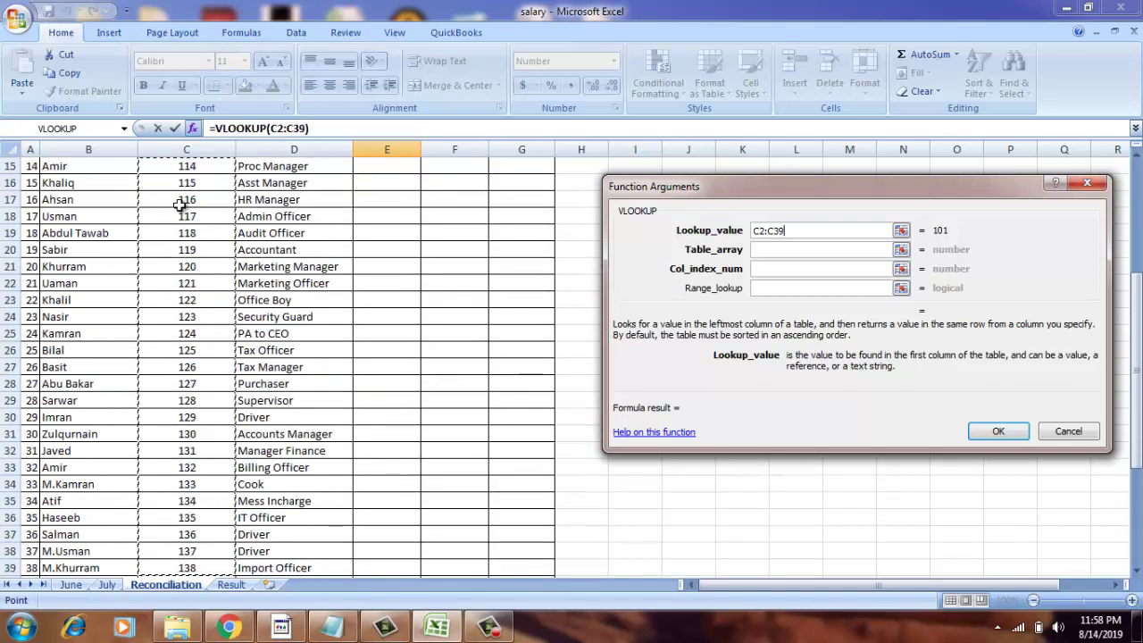
{"action": "left_click_drag", "start_coordinate": [179, 204], "coordinate": [180, 204]}
{"action": "key", "text": "shift+Up"}
{"action": "key", "text": "shift+Up"}
{"action": "key", "text": "shift+Up"}
{"action": "key", "text": "shift+Up"}
{"action": "key", "text": "shift+Up"}
{"action": "key", "text": "shift+Up"}
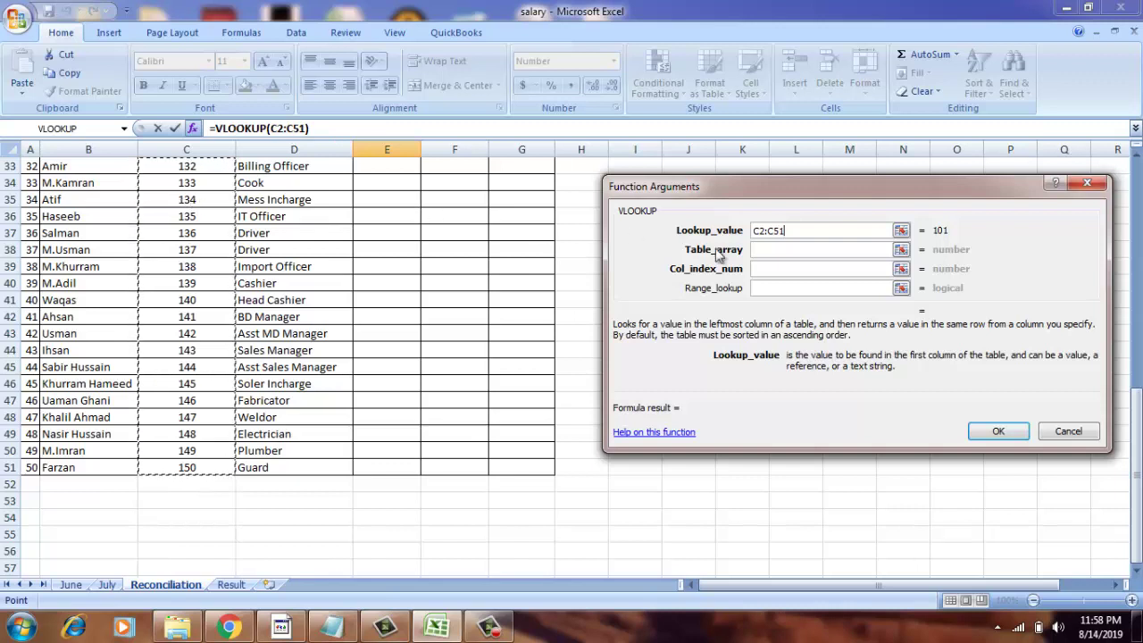
Step: Set the VLOOKUP's table array to the range C2:H51 on the June sheet
{"action": "left_click", "coordinate": [796, 249]}
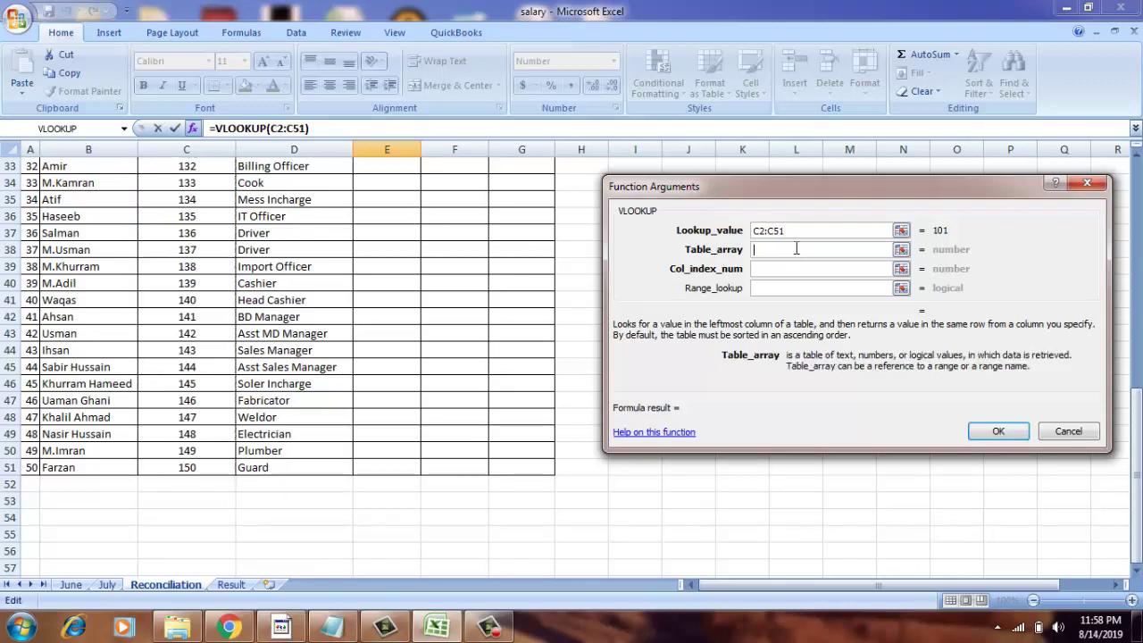
{"action": "left_click", "coordinate": [71, 585]}
{"action": "left_click", "coordinate": [176, 207]}
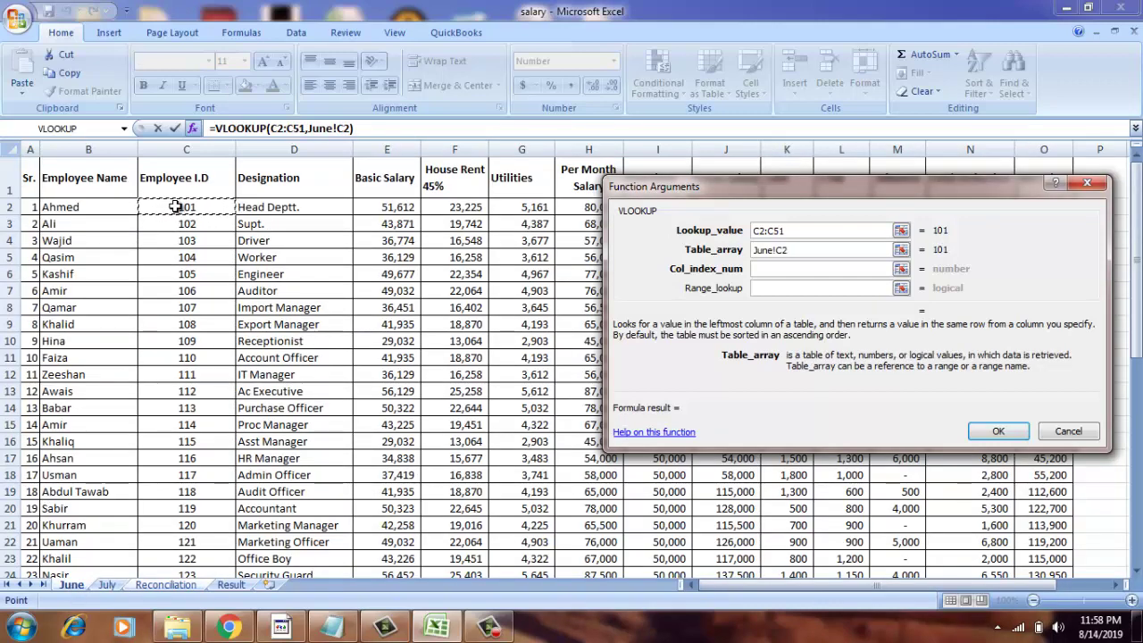
{"action": "key", "text": "shift+Right"}
{"action": "key", "text": "shift+Right"}
{"action": "key", "text": "shift+Right"}
{"action": "key", "text": "shift+Right"}
{"action": "key", "text": "shift+Right"}
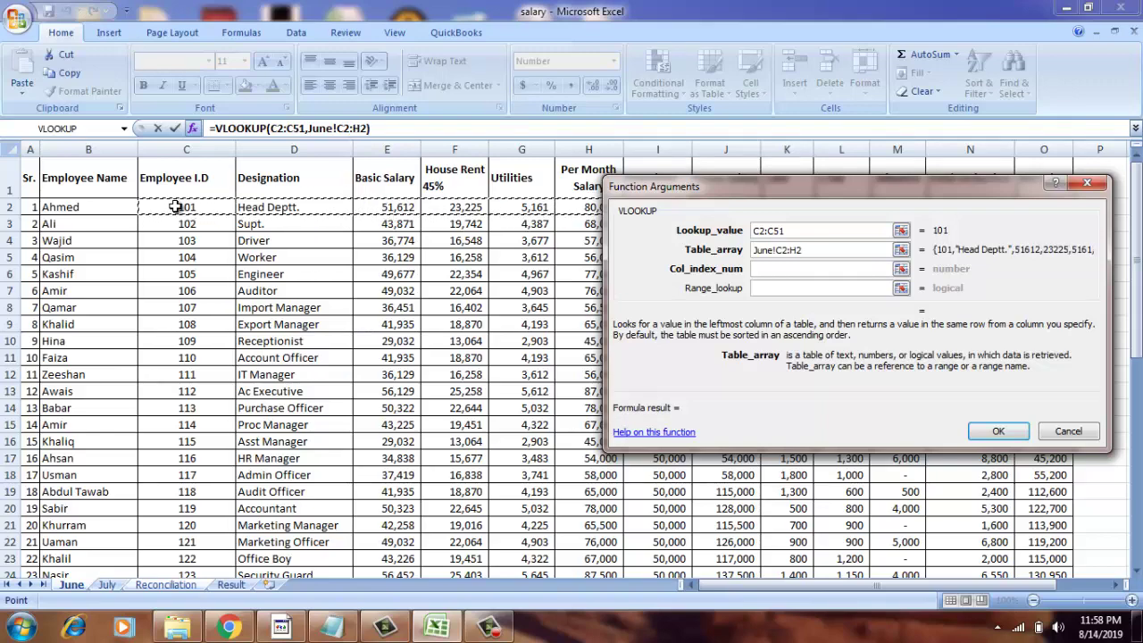
{"action": "key", "text": "shift+Down"}
{"action": "key", "text": "shift+Down"}
{"action": "key", "text": "shift+Down"}
{"action": "key", "text": "shift+Down"}
{"action": "key", "text": "shift+Down"}
{"action": "key", "text": "shift+Down"}
{"action": "key", "text": "shift+Down"}
{"action": "key", "text": "shift+Down"}
{"action": "key", "text": "shift+Down"}
{"action": "key", "text": "shift+Down"}
{"action": "key", "text": "shift+Down"}
{"action": "key", "text": "shift+Down"}
{"action": "key", "text": "shift+Down"}
{"action": "key", "text": "shift+Down"}
{"action": "key", "text": "shift+Down"}
{"action": "key", "text": "shift+Down"}
{"action": "key", "text": "shift+Down"}
{"action": "key", "text": "shift+Down"}
{"action": "key", "text": "shift+Down"}
{"action": "key", "text": "shift+Down"}
{"action": "key", "text": "shift+Down"}
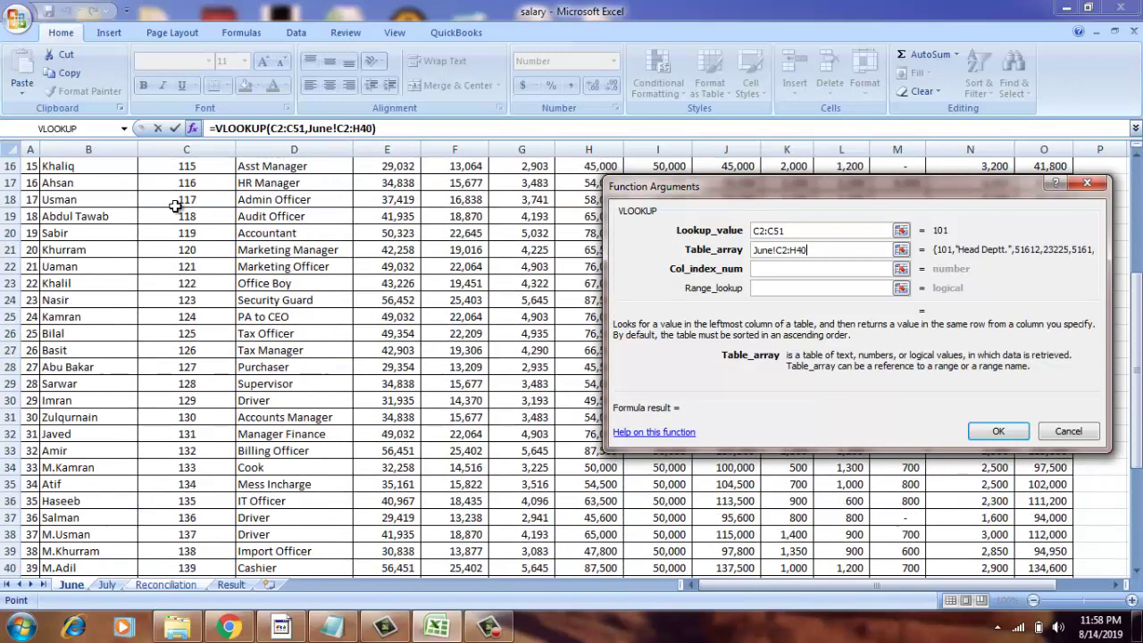
{"action": "key", "text": "shift+Down"}
{"action": "key", "text": "shift+Down"}
{"action": "key", "text": "shift+Down"}
{"action": "key", "text": "shift+Down"}
{"action": "key", "text": "shift+Down"}
{"action": "key", "text": "shift+Down"}
{"action": "key", "text": "shift+Down"}
{"action": "key", "text": "shift+Down"}
{"action": "key", "text": "shift+Up"}
{"action": "key", "text": "shift+Up"}
{"action": "key", "text": "shift+Up"}
{"action": "key", "text": "shift+Up"}
{"action": "key", "text": "shift+Up"}
{"action": "key", "text": "shift+Up"}
{"action": "key", "text": "shift+Up"}
{"action": "key", "text": "shift+Up"}
{"action": "key", "text": "shift+Up"}
{"action": "key", "text": "shift+Up"}
{"action": "key", "text": "shift+Up"}
{"action": "key", "text": "shift+Up"}
{"action": "key", "text": "shift+Up"}
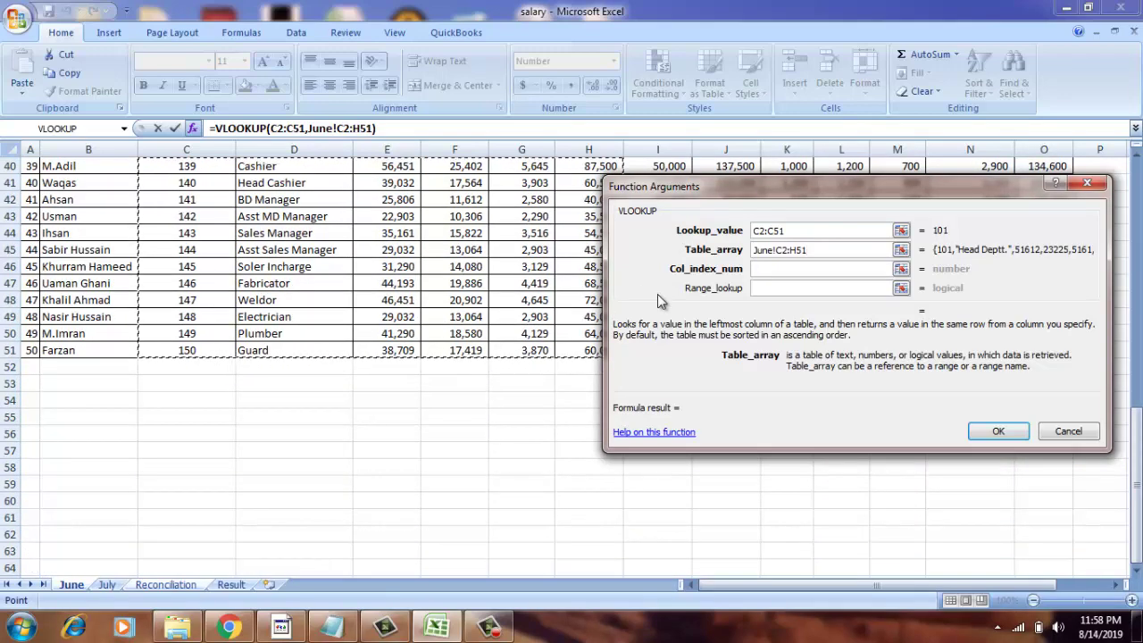
Step: Set the VLOOKUP's column index number to 6 and range lookup to 0, and enter the formula
{"action": "left_click", "coordinate": [790, 267]}
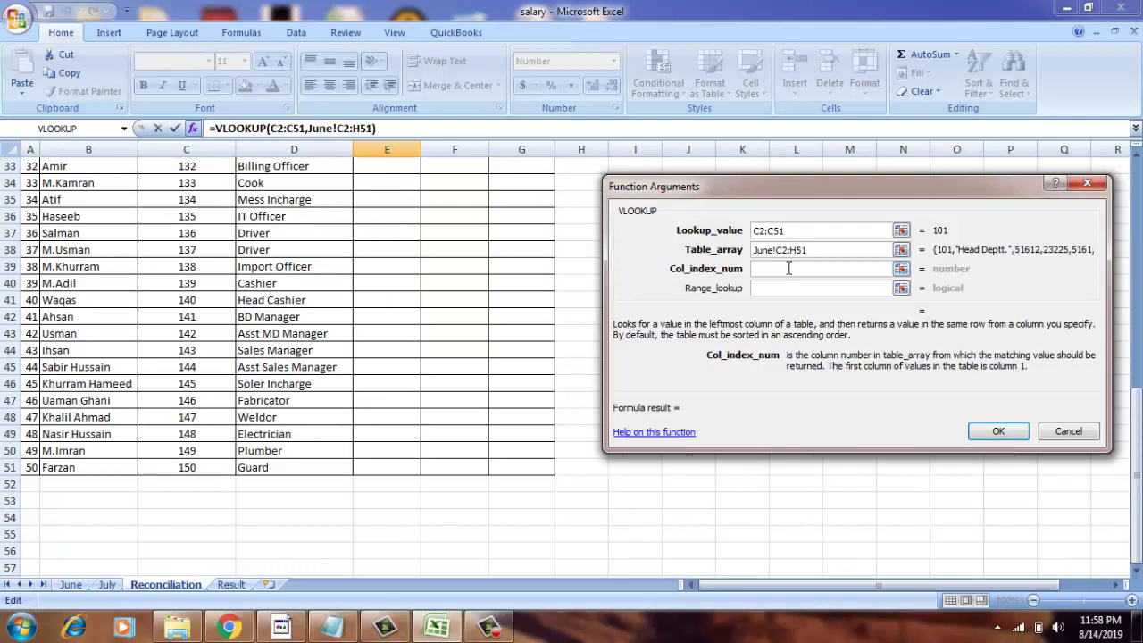
{"action": "type", "text": "6"}
{"action": "left_click", "coordinate": [786, 288]}
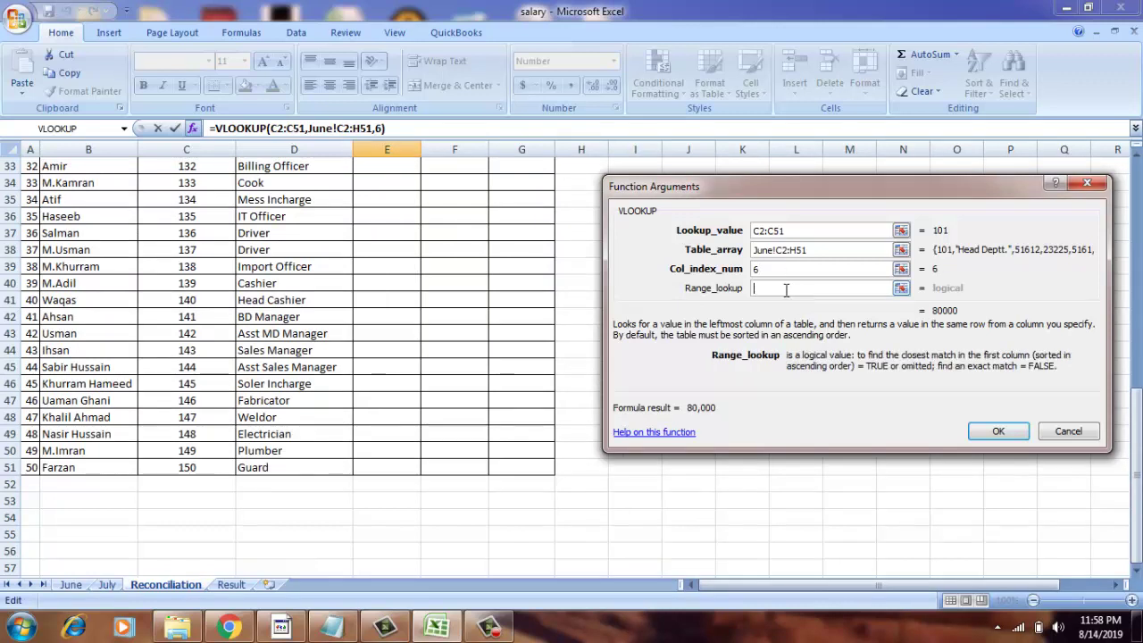
{"action": "type", "text": "0"}
{"action": "left_click", "coordinate": [997, 429]}
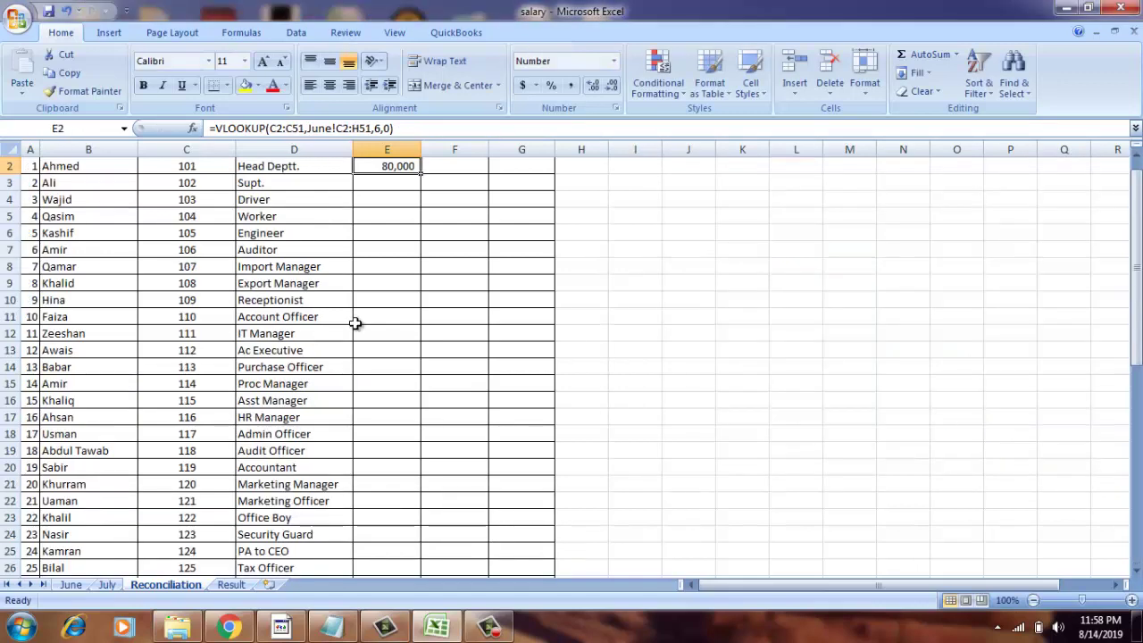
{"action": "scroll", "coordinate": [354, 323], "scroll_direction": "up", "scroll_amount": 1}
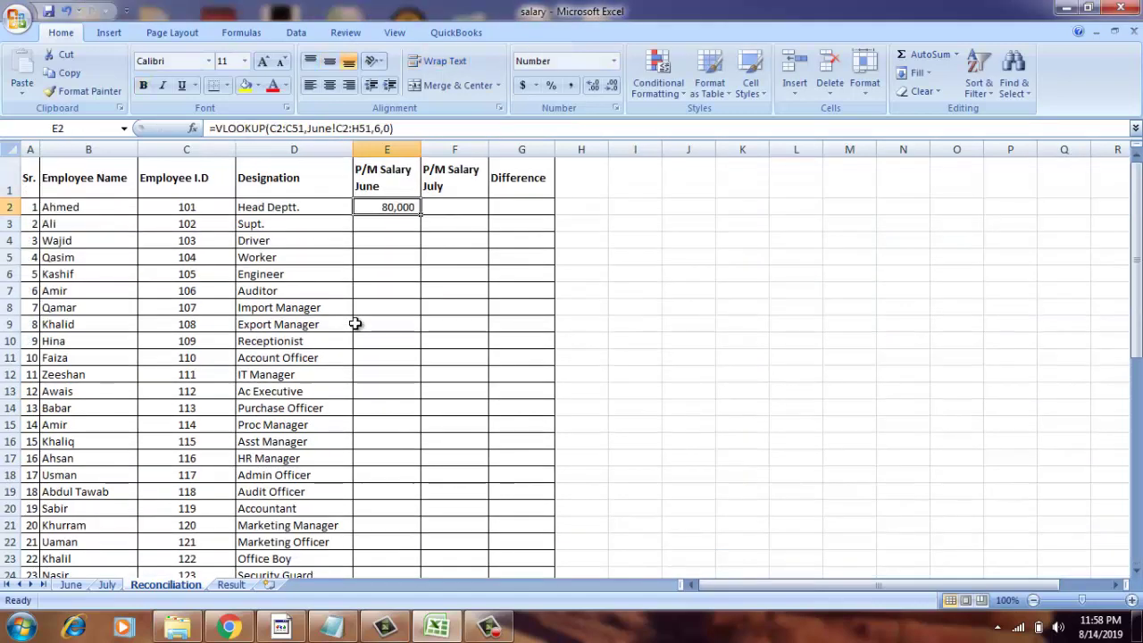
{"action": "key", "text": "Left"}
{"action": "key", "text": "Left"}
{"action": "key", "text": "Left"}
{"action": "key", "text": "Right"}
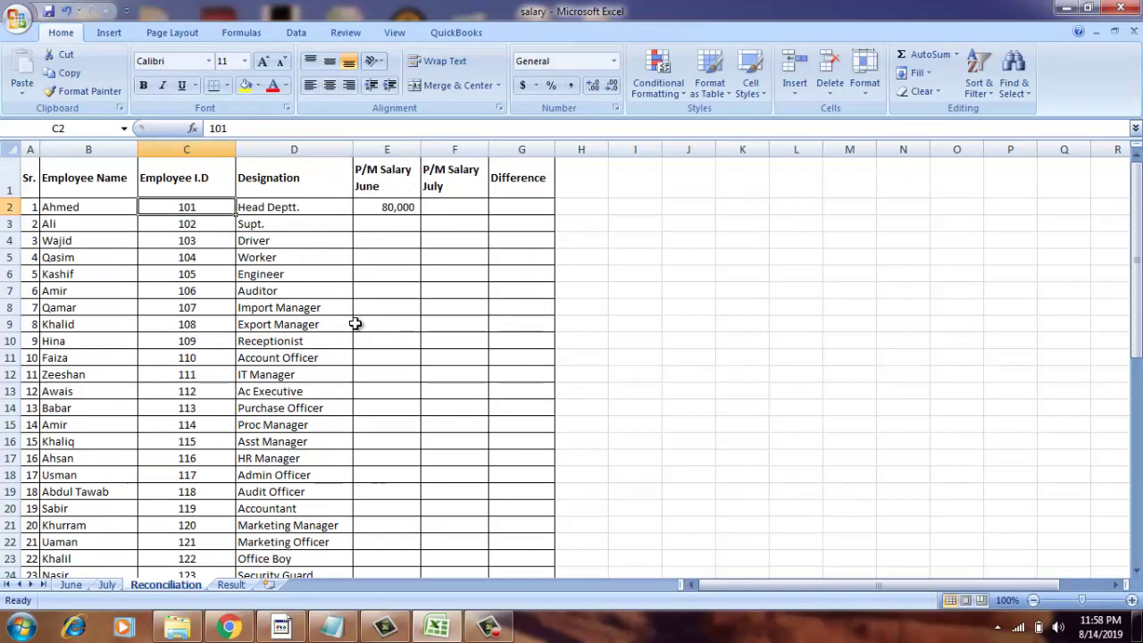
{"action": "key", "text": "Right"}
{"action": "key", "text": "Right"}
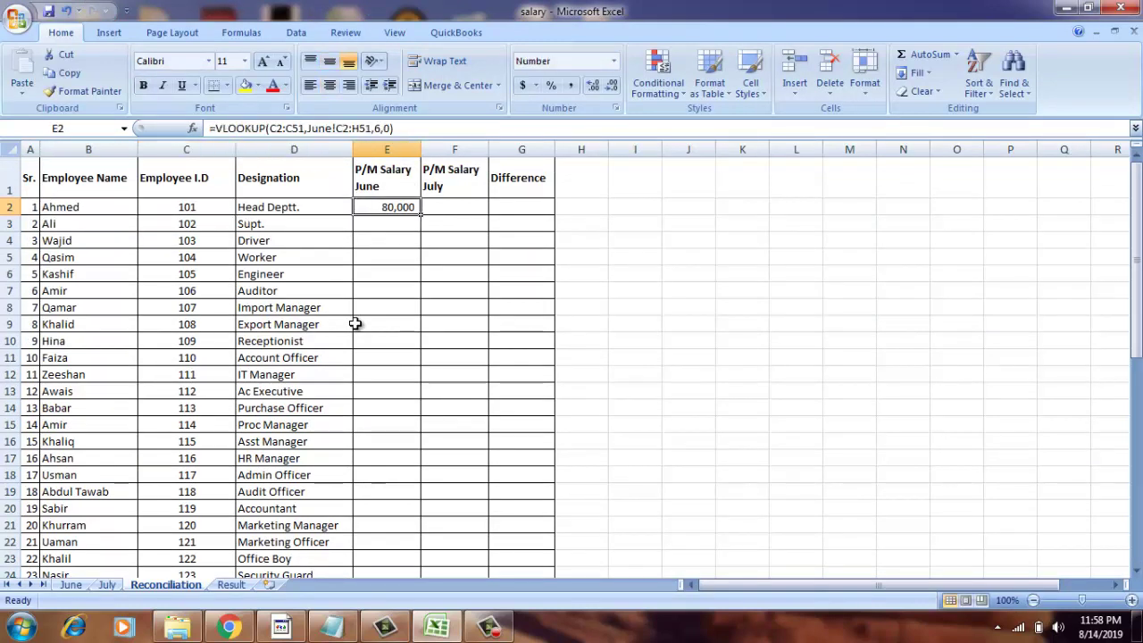
Step: Copy the VLOOKUP formula from cell E2 into E3
{"action": "key", "text": "ctrl+c"}
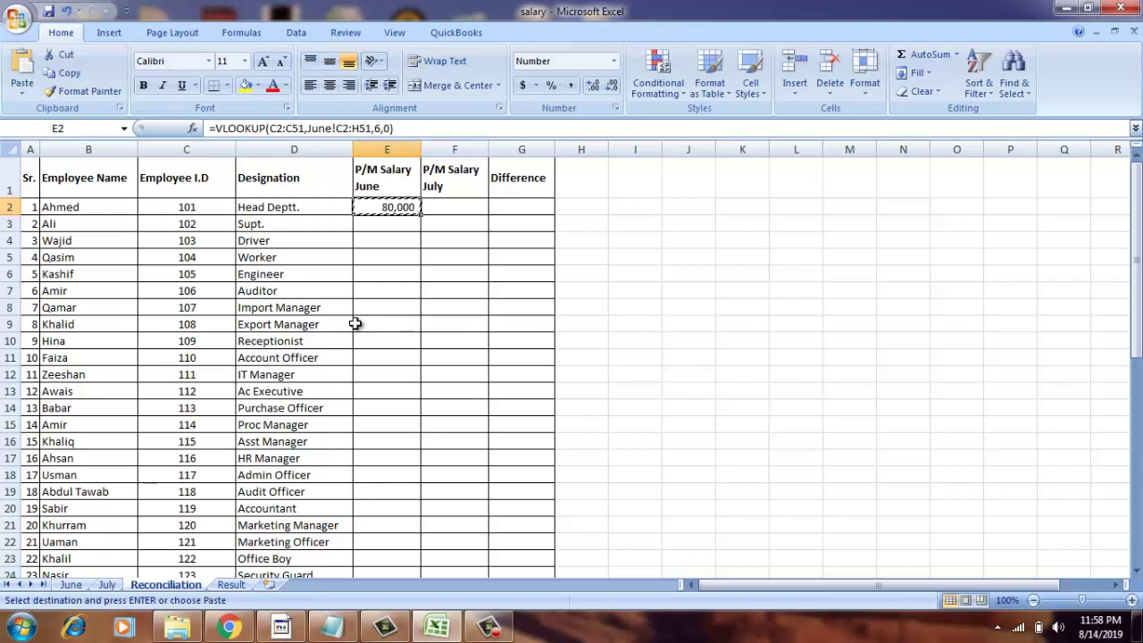
{"action": "key", "text": "Down"}
{"action": "key", "text": "Return"}
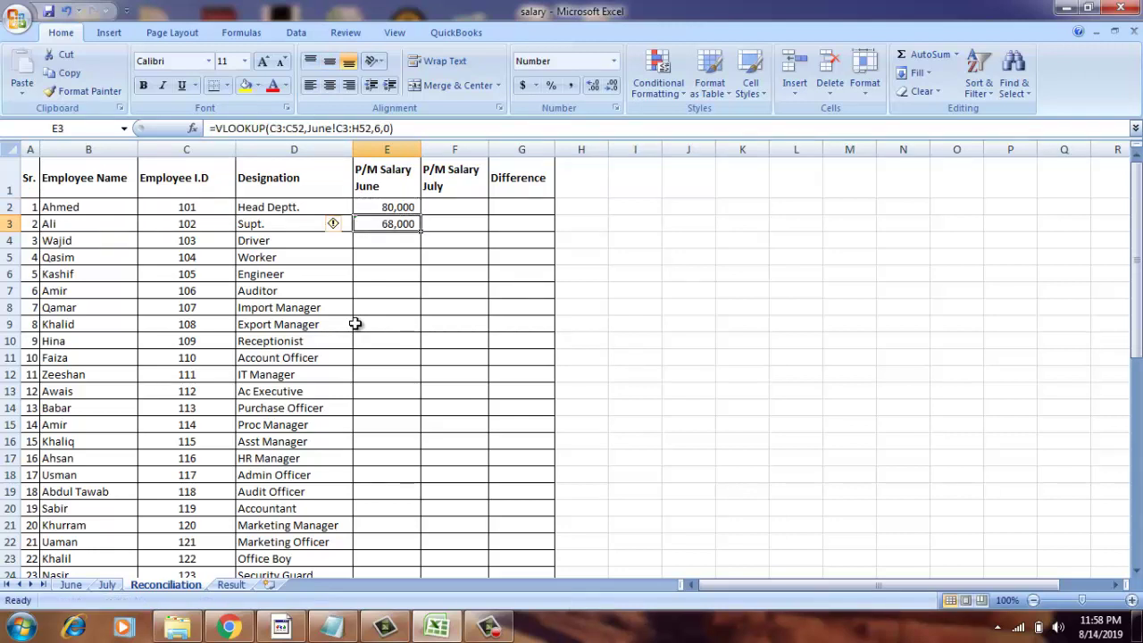
Step: Inspect the cell ranges in E3's copied formula and compare them with the original formula in E2
{"action": "key", "text": "F2"}
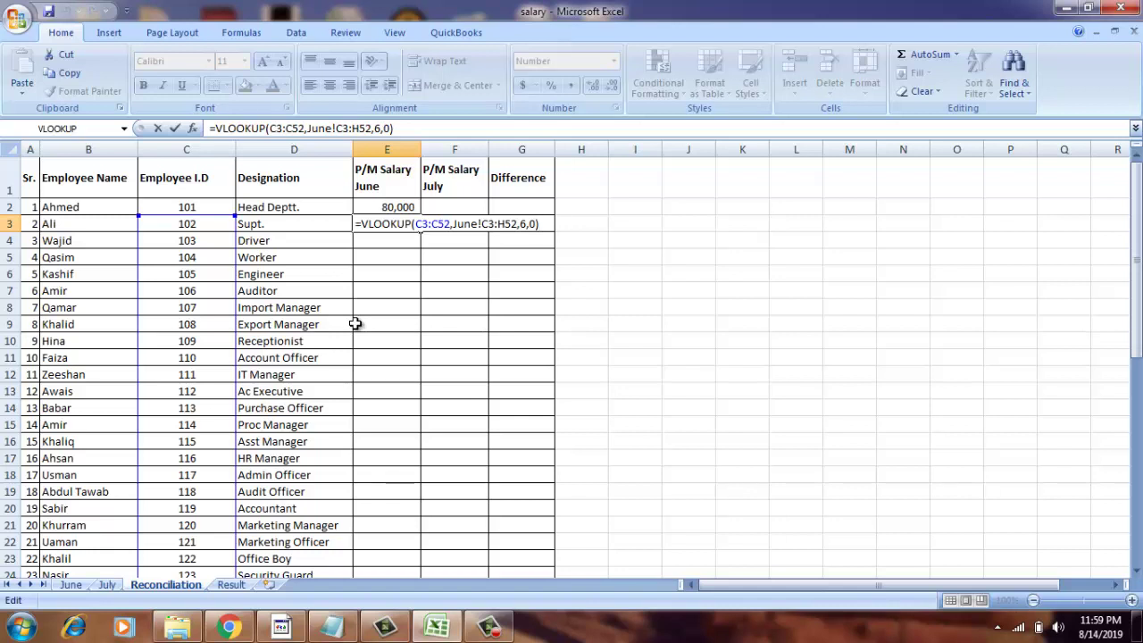
{"action": "key", "text": "Return"}
{"action": "key", "text": "Up"}
{"action": "key", "text": "Up"}
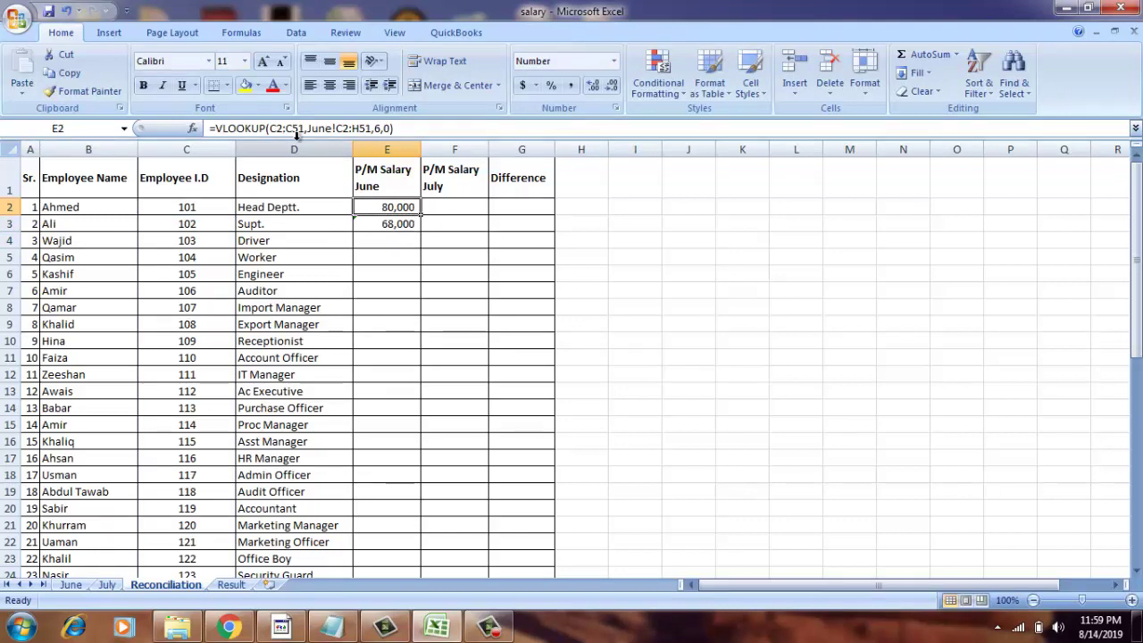
Step: Compare the formulas in E2 and E3, and make the lookup value range C2:C51 in E2 absolute
{"action": "left_click", "coordinate": [373, 225]}
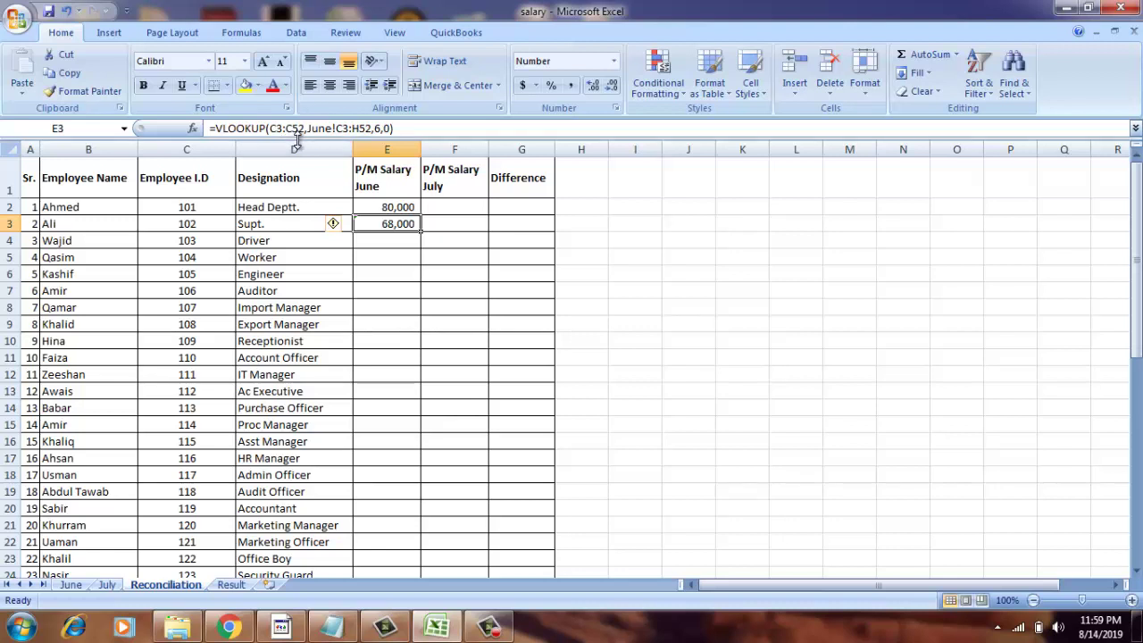
{"action": "left_click", "coordinate": [368, 206]}
{"action": "left_click", "coordinate": [375, 227]}
{"action": "left_click", "coordinate": [370, 207]}
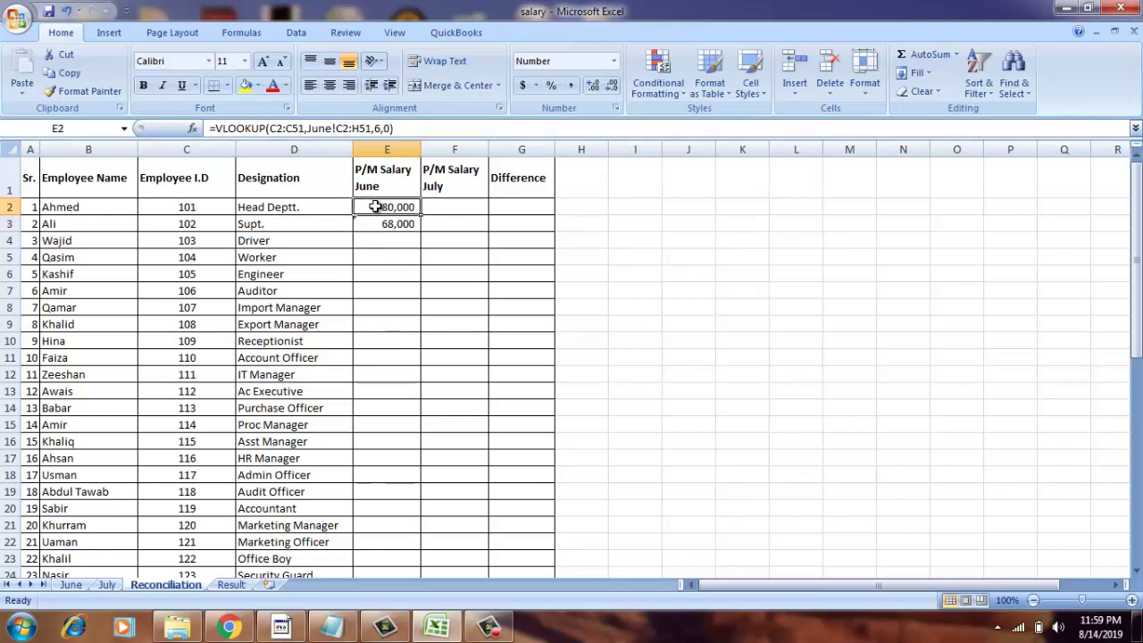
{"action": "double_click", "coordinate": [375, 206]}
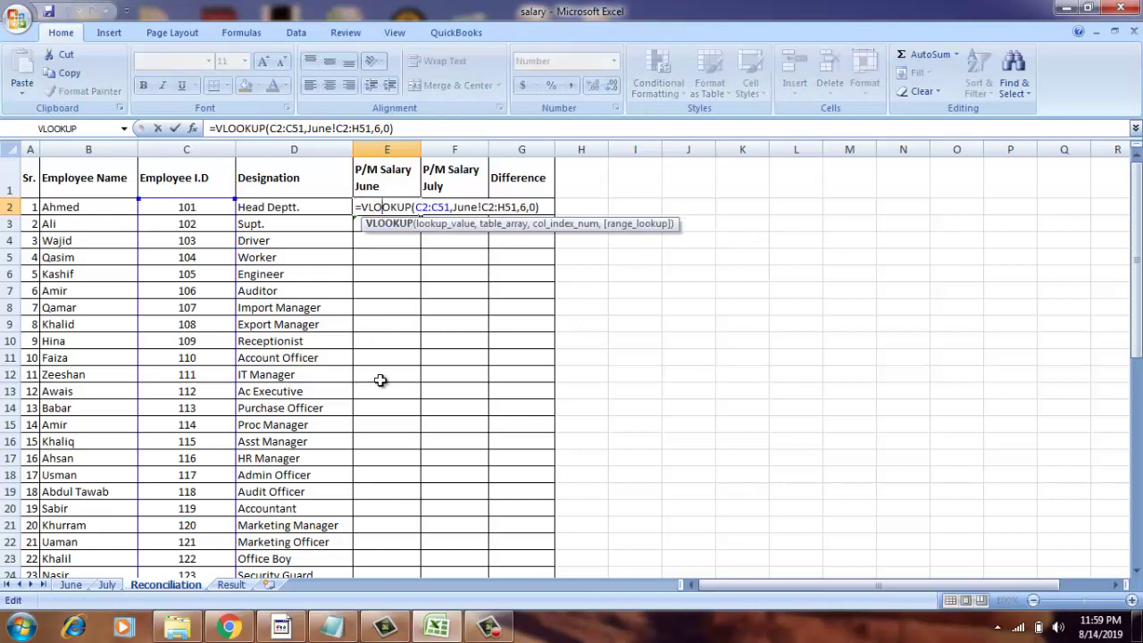
{"action": "key", "text": "Right"}
{"action": "key", "text": "Right"}
{"action": "key", "text": "Right"}
{"action": "key", "text": "Right"}
{"action": "key", "text": "Right"}
{"action": "key", "text": "Right"}
{"action": "key", "text": "shift+Right"}
{"action": "key", "text": "shift+Right"}
{"action": "key", "text": "shift+Right"}
{"action": "key", "text": "shift+Right"}
{"action": "key", "text": "shift+Right"}
{"action": "key", "text": "shift+Right"}
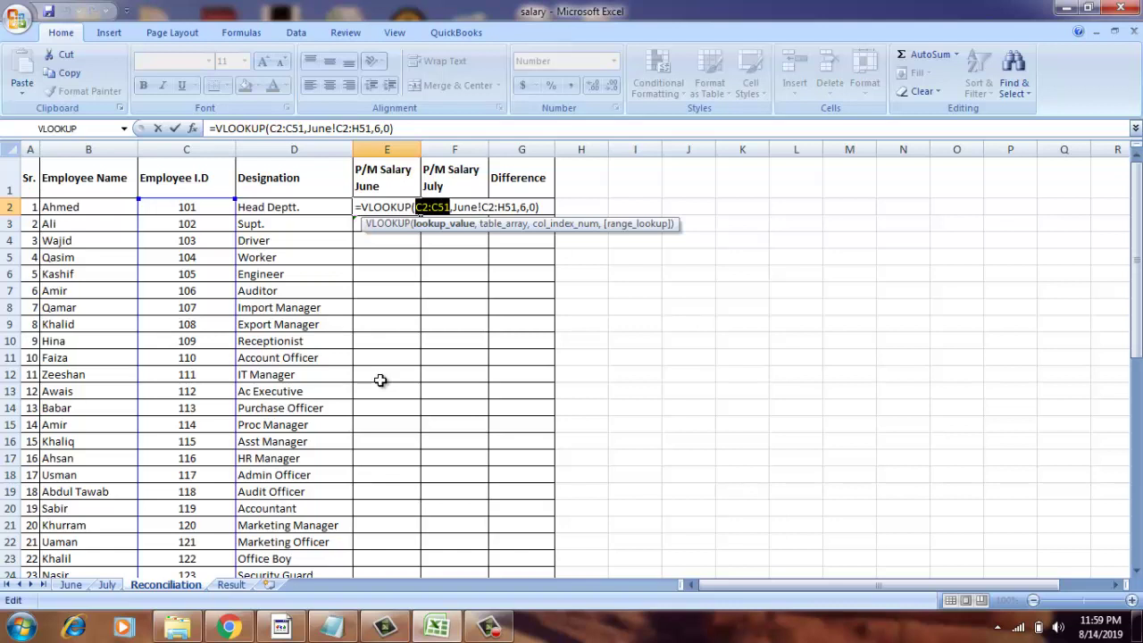
{"action": "key", "text": "F4"}
Step: Make the June table array C2:H51 in E2's VLOOKUP absolute and enter the formula
{"action": "key", "text": "Right"}
{"action": "key", "text": "Right"}
{"action": "key", "text": "Right"}
{"action": "key", "text": "Right"}
{"action": "key", "text": "Right"}
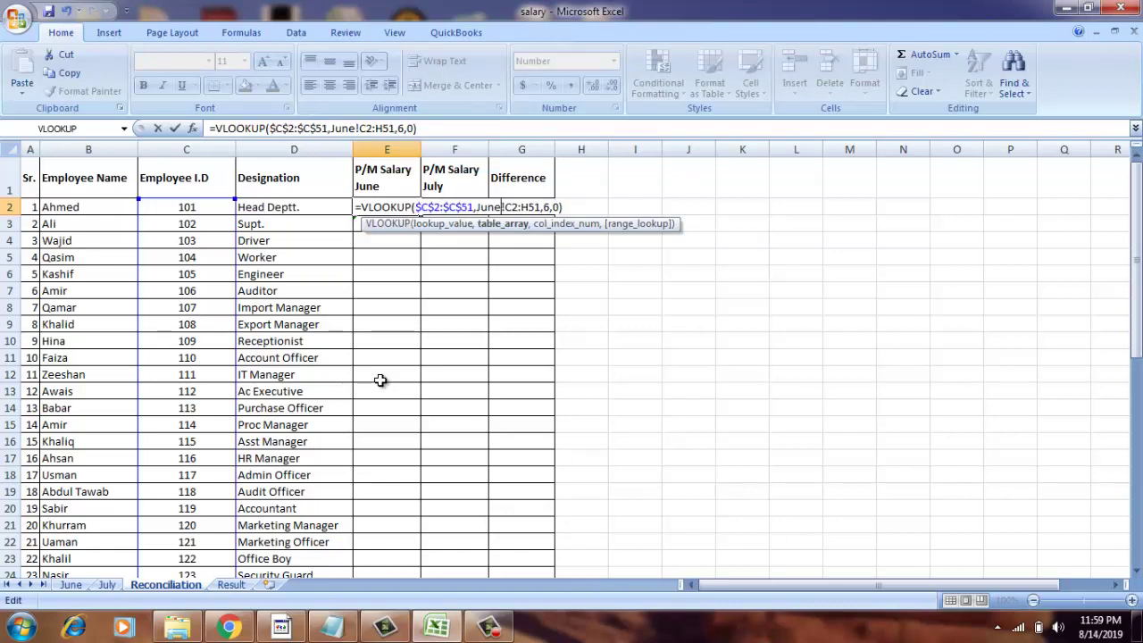
{"action": "key", "text": "shift+Right"}
{"action": "key", "text": "shift+Right"}
{"action": "key", "text": "shift+Right"}
{"action": "key", "text": "shift+Right"}
{"action": "key", "text": "shift+Right"}
{"action": "key", "text": "shift+Right"}
{"action": "key", "text": "F4"}
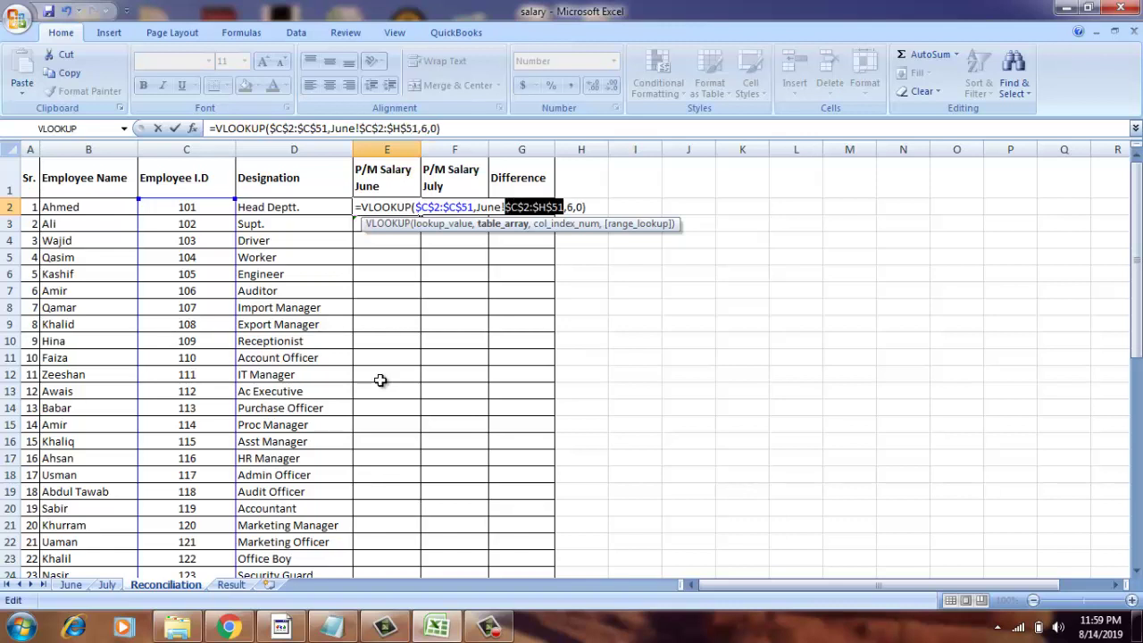
{"action": "key", "text": "Return"}
Step: Copy the absolute-reference VLOOKUP formula from E2 into the June salary cells E3:E51
{"action": "key", "text": "Up"}
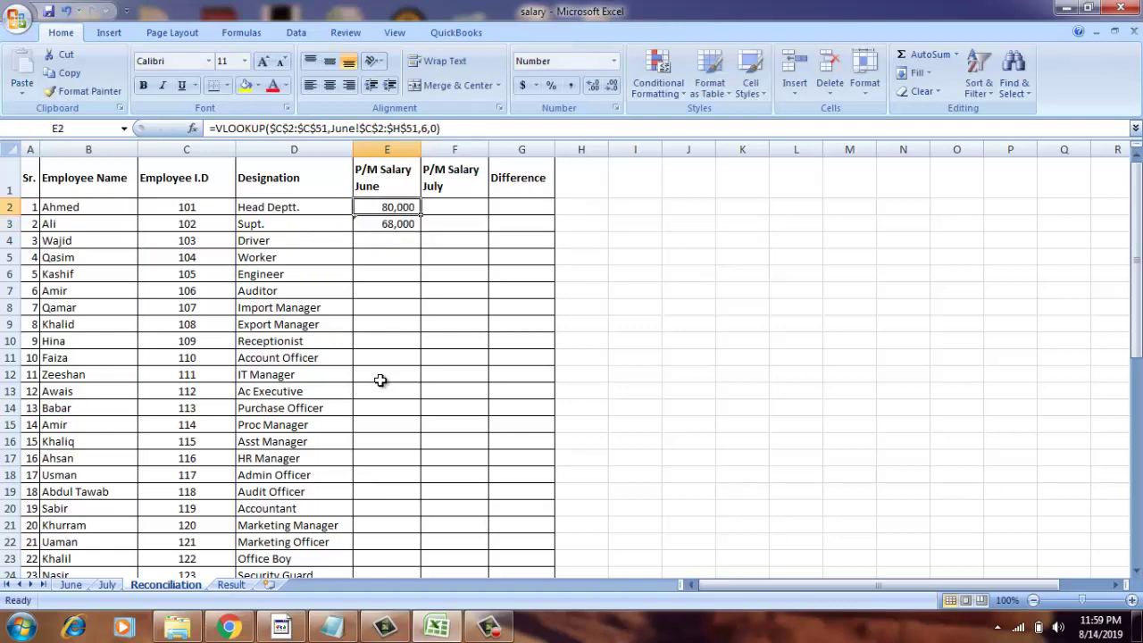
{"action": "key", "text": "ctrl+c"}
{"action": "key", "text": "Down"}
{"action": "key", "text": "ctrl+v"}
{"action": "key", "text": "shift+Down"}
{"action": "key", "text": "shift+Down"}
{"action": "key", "text": "shift+Down"}
{"action": "key", "text": "shift+Down"}
{"action": "key", "text": "shift+Down"}
{"action": "key", "text": "shift+Down"}
{"action": "key", "text": "shift+Down"}
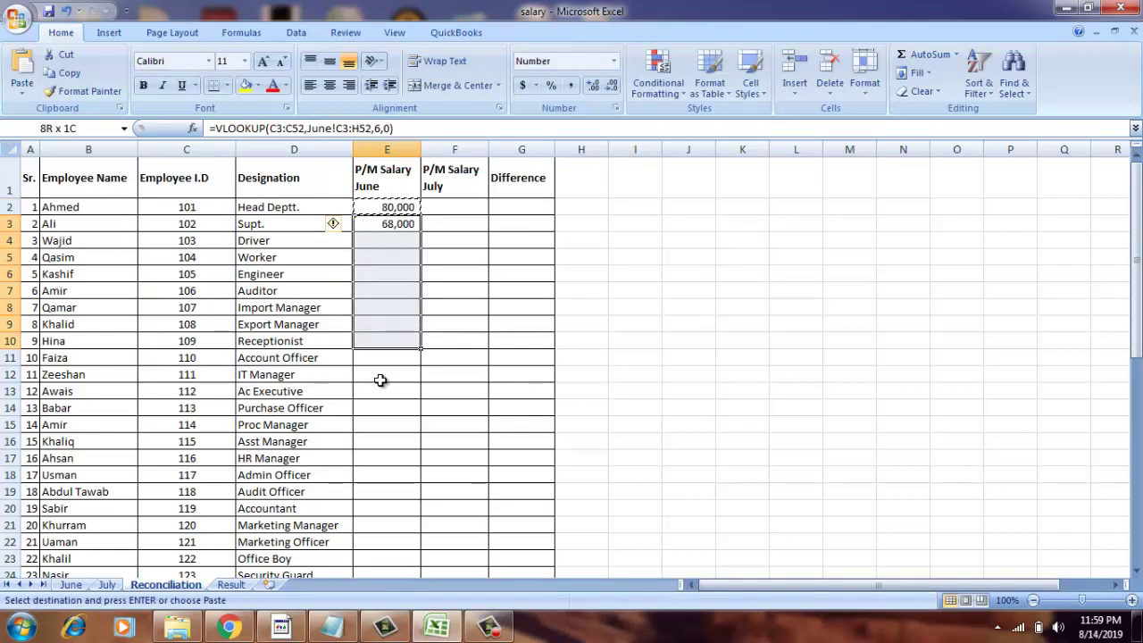
{"action": "key", "text": "shift+Down"}
{"action": "key", "text": "shift+Down"}
{"action": "key", "text": "shift+Down"}
{"action": "key", "text": "shift+Down"}
{"action": "key", "text": "shift+Down"}
{"action": "key", "text": "shift+Down"}
{"action": "key", "text": "shift+Down"}
{"action": "key", "text": "shift+Down"}
{"action": "key", "text": "shift+Down"}
{"action": "key", "text": "shift+Down"}
{"action": "key", "text": "shift+Down"}
{"action": "key", "text": "shift+Down"}
{"action": "key", "text": "shift+Down"}
{"action": "key", "text": "shift+Down"}
{"action": "key", "text": "shift+Down"}
{"action": "key", "text": "shift+Down"}
{"action": "key", "text": "shift+Down"}
{"action": "key", "text": "shift+Down"}
{"action": "key", "text": "shift+Down"}
{"action": "key", "text": "shift+Down"}
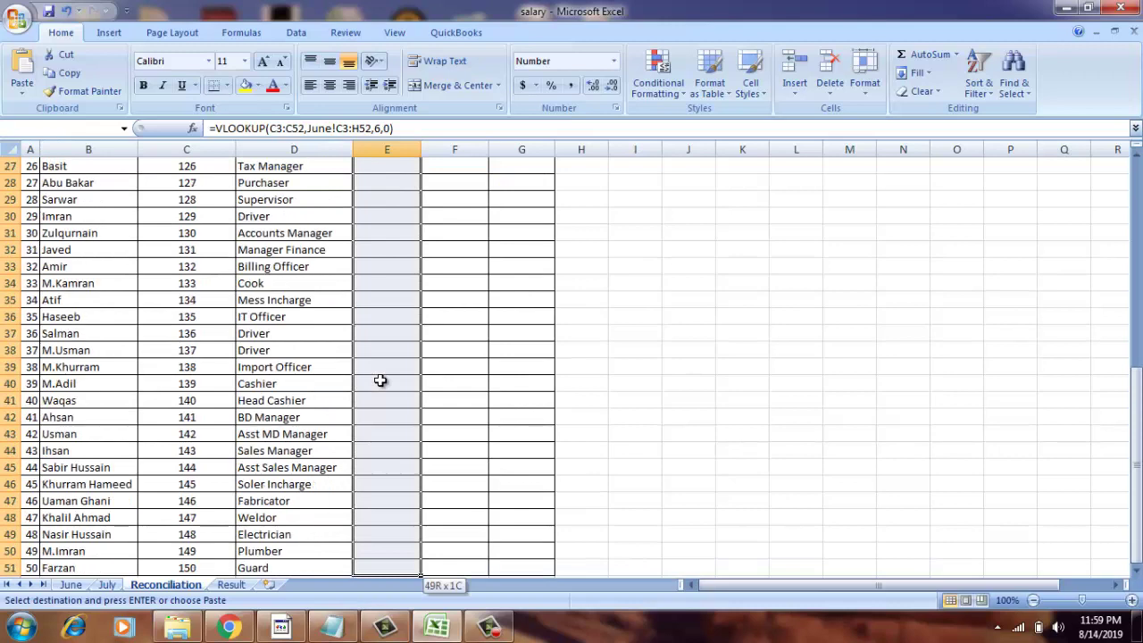
{"action": "key", "text": "shift+Down"}
{"action": "key", "text": "shift+Down"}
{"action": "key", "text": "shift+Down"}
{"action": "key", "text": "shift+Down"}
{"action": "key", "text": "shift+Down"}
{"action": "key", "text": "shift+Down"}
{"action": "key", "text": "shift+Down"}
{"action": "key", "text": "shift+Down"}
{"action": "key", "text": "shift+Up"}
{"action": "key", "text": "shift+Up"}
{"action": "key", "text": "shift+Up"}
{"action": "key", "text": "shift+Up"}
{"action": "key", "text": "shift+Up"}
{"action": "key", "text": "shift+Up"}
{"action": "key", "text": "shift+Up"}
{"action": "key", "text": "shift+Up"}
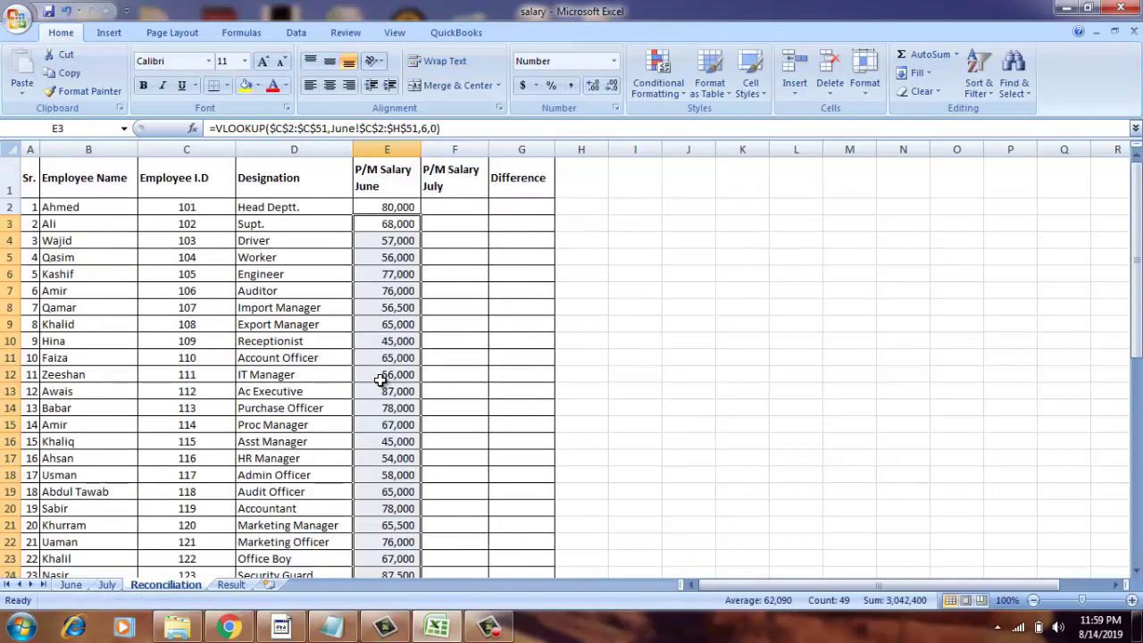
Step: Insert a VLOOKUP function in cell F2 with the employee ID range C2:C51 as its lookup value
{"action": "key", "text": "Up"}
{"action": "key", "text": "Right"}
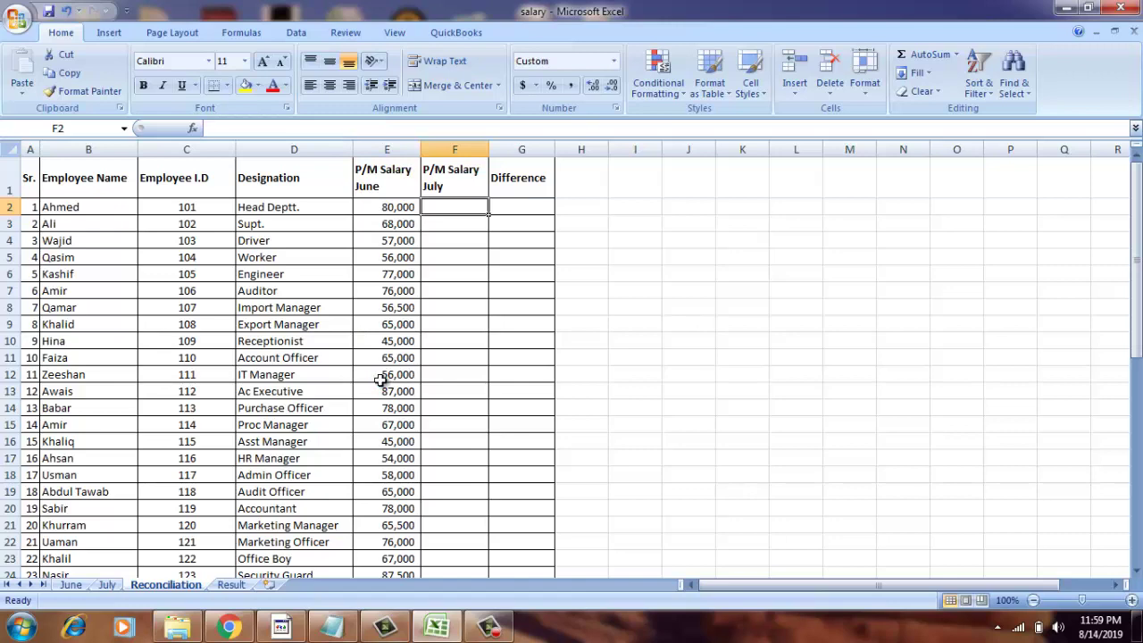
{"action": "left_click", "coordinate": [192, 129]}
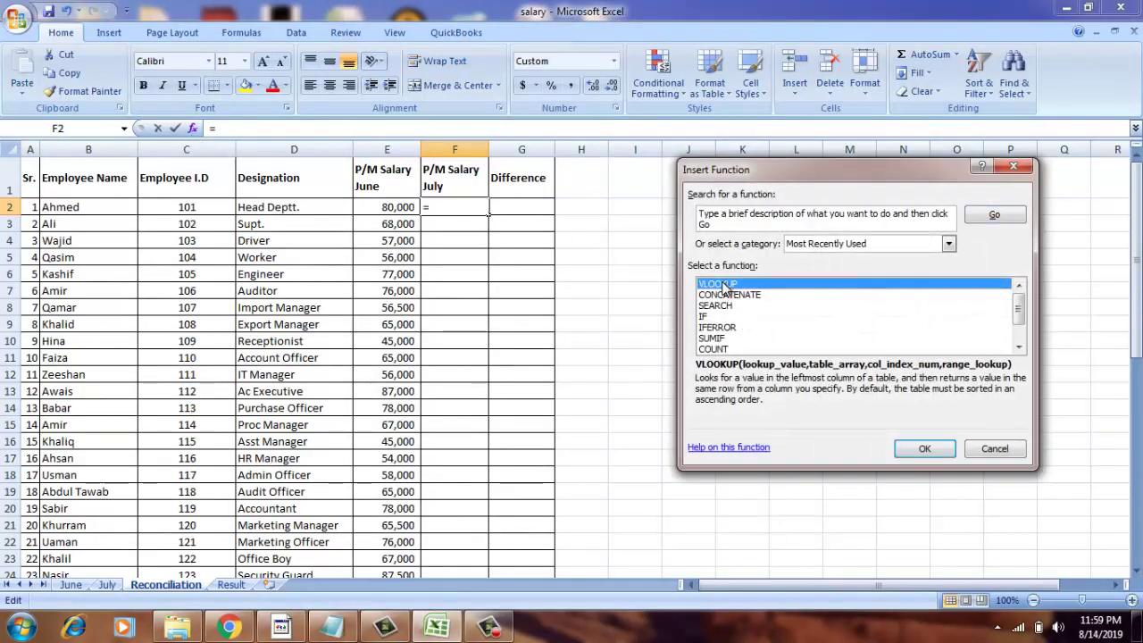
{"action": "double_click", "coordinate": [724, 284]}
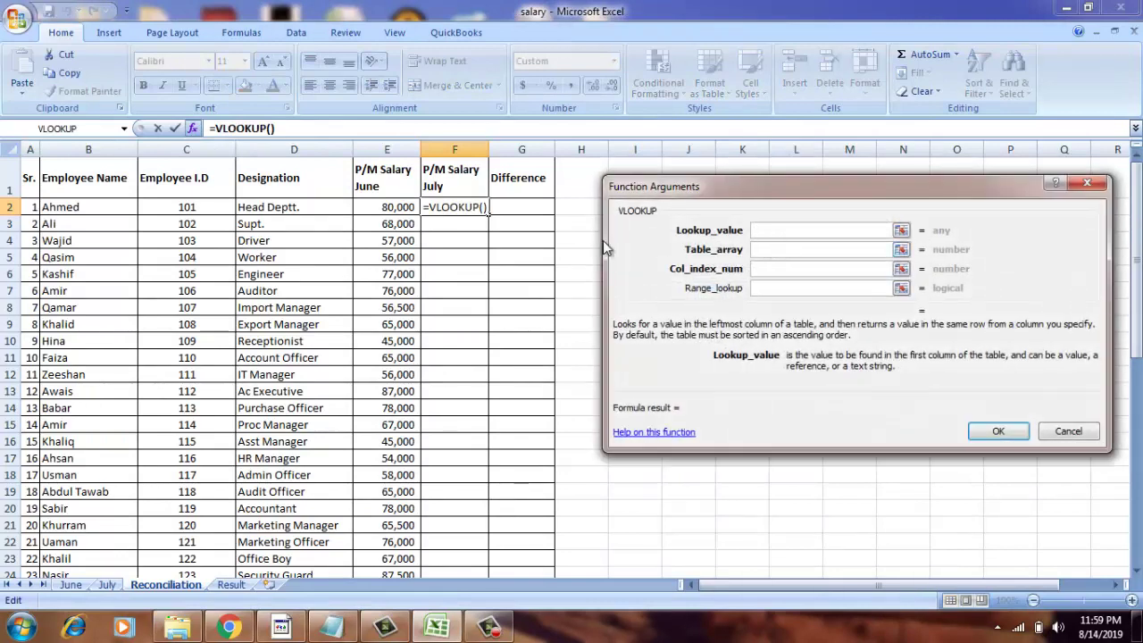
{"action": "left_click", "coordinate": [196, 202]}
{"action": "key", "text": "shift+Down"}
{"action": "key", "text": "shift+Down"}
{"action": "key", "text": "shift+Down"}
{"action": "key", "text": "shift+Down"}
{"action": "key", "text": "shift+Down"}
{"action": "key", "text": "shift+Down"}
{"action": "key", "text": "shift+Down"}
{"action": "key", "text": "shift+Down"}
{"action": "key", "text": "shift+Down"}
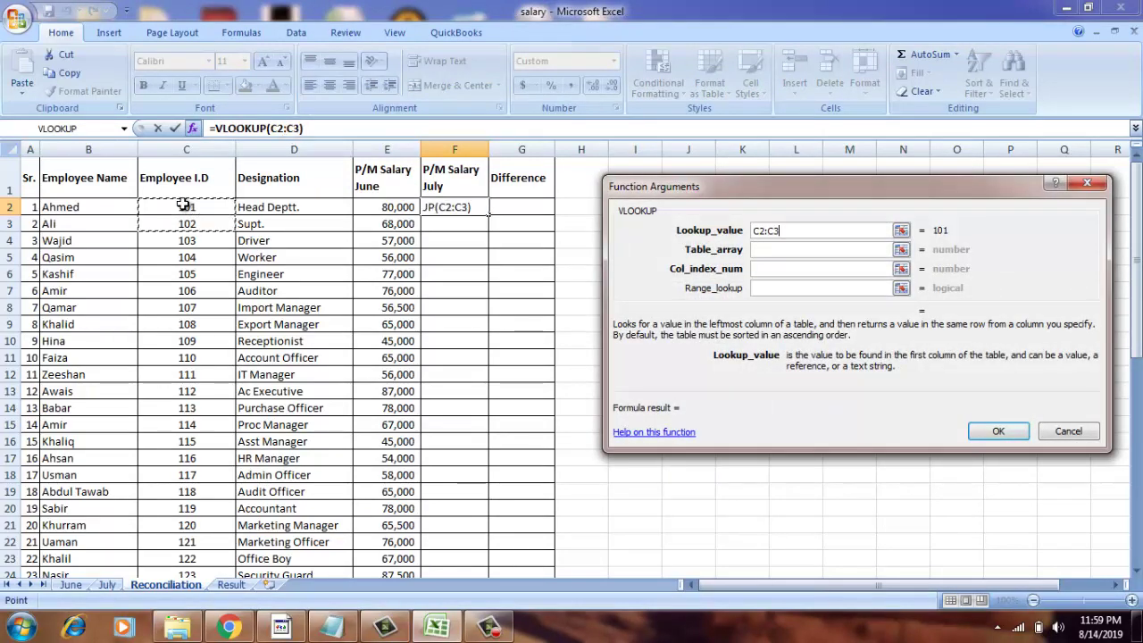
{"action": "key", "text": "shift+Down"}
{"action": "key", "text": "shift+Down"}
{"action": "key", "text": "shift+Down"}
{"action": "key", "text": "shift+Down"}
{"action": "key", "text": "shift+Down"}
{"action": "key", "text": "shift+Down"}
{"action": "key", "text": "shift+Down"}
{"action": "key", "text": "shift+Down"}
{"action": "key", "text": "shift+Down"}
{"action": "key", "text": "shift+Down"}
{"action": "key", "text": "shift+Down"}
{"action": "key", "text": "shift+Down"}
{"action": "key", "text": "shift+Down"}
{"action": "key", "text": "shift+Down"}
{"action": "key", "text": "shift+Down"}
{"action": "key", "text": "shift+Down"}
{"action": "key", "text": "shift+Down"}
{"action": "key", "text": "shift+Down"}
{"action": "key", "text": "shift+Down"}
{"action": "key", "text": "shift+Down"}
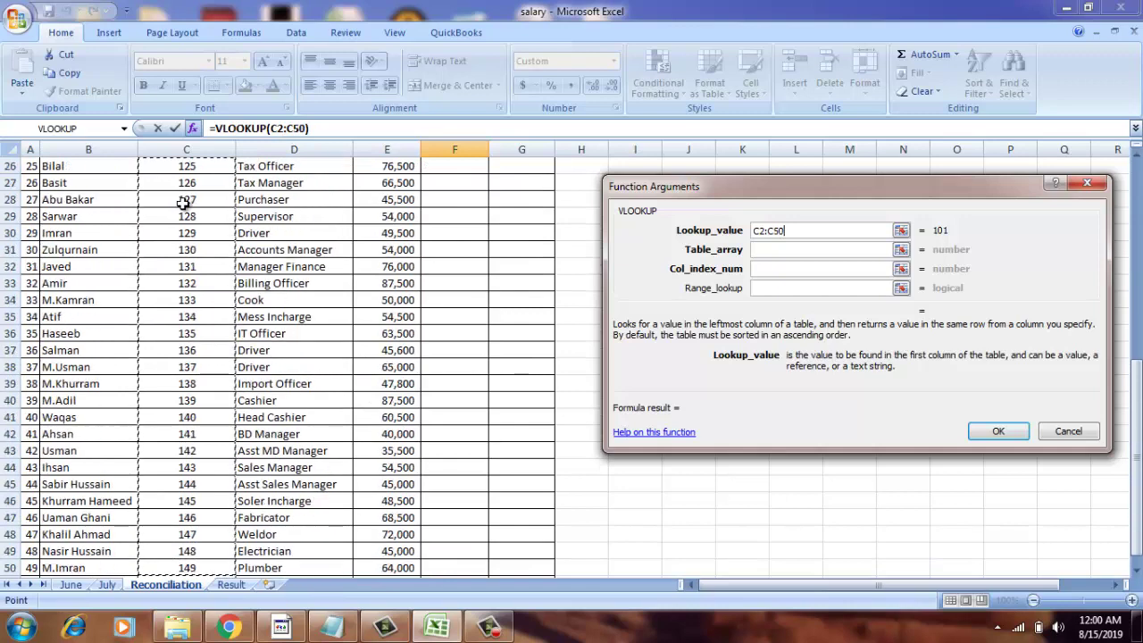
{"action": "scroll", "coordinate": [182, 203], "scroll_direction": "down", "scroll_amount": 2}
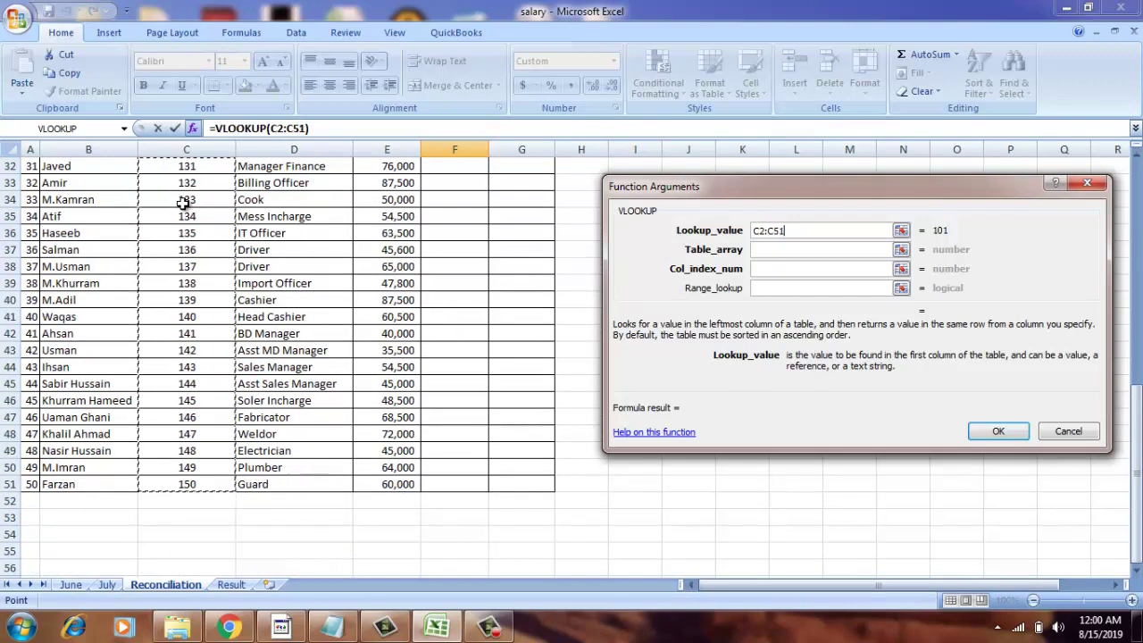
Step: Set the table array of F2's VLOOKUP to the range C2:H51 on the July sheet
{"action": "left_click", "coordinate": [790, 252]}
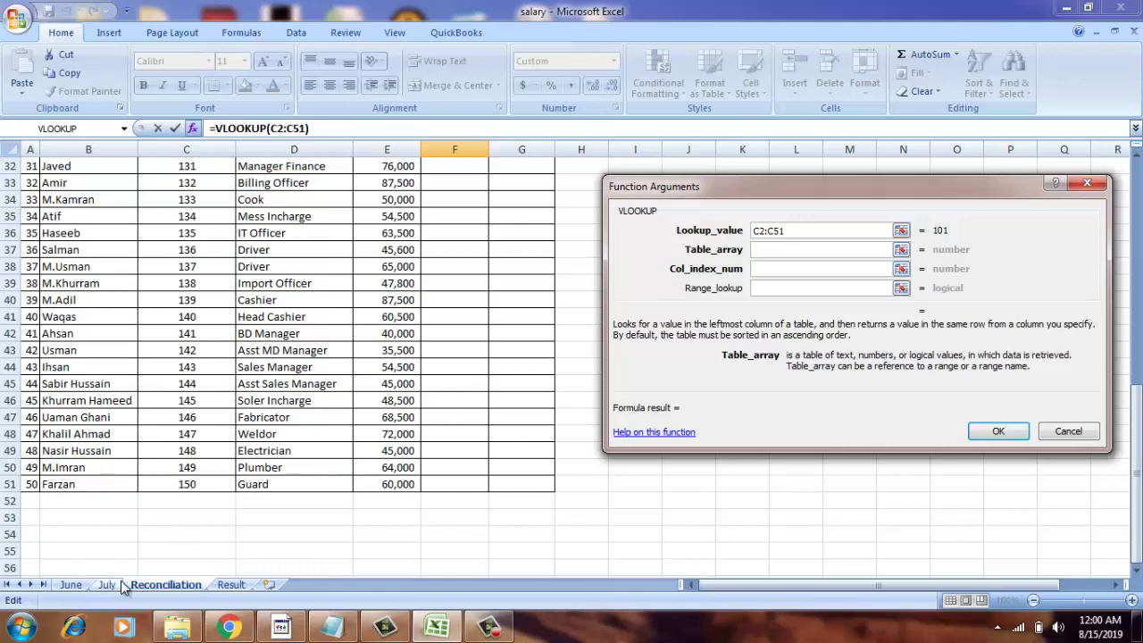
{"action": "left_click", "coordinate": [114, 584]}
{"action": "left_click", "coordinate": [232, 212]}
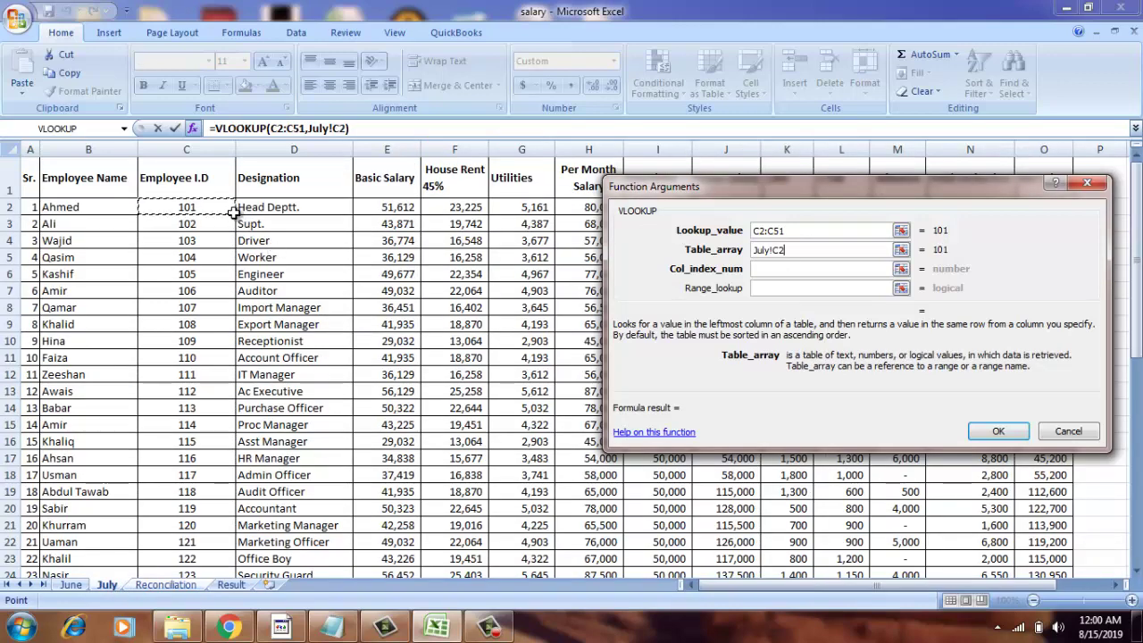
{"action": "key", "text": "shift+Right"}
{"action": "key", "text": "shift+Right"}
{"action": "key", "text": "shift+Right"}
{"action": "key", "text": "shift+Right"}
{"action": "key", "text": "shift+Right"}
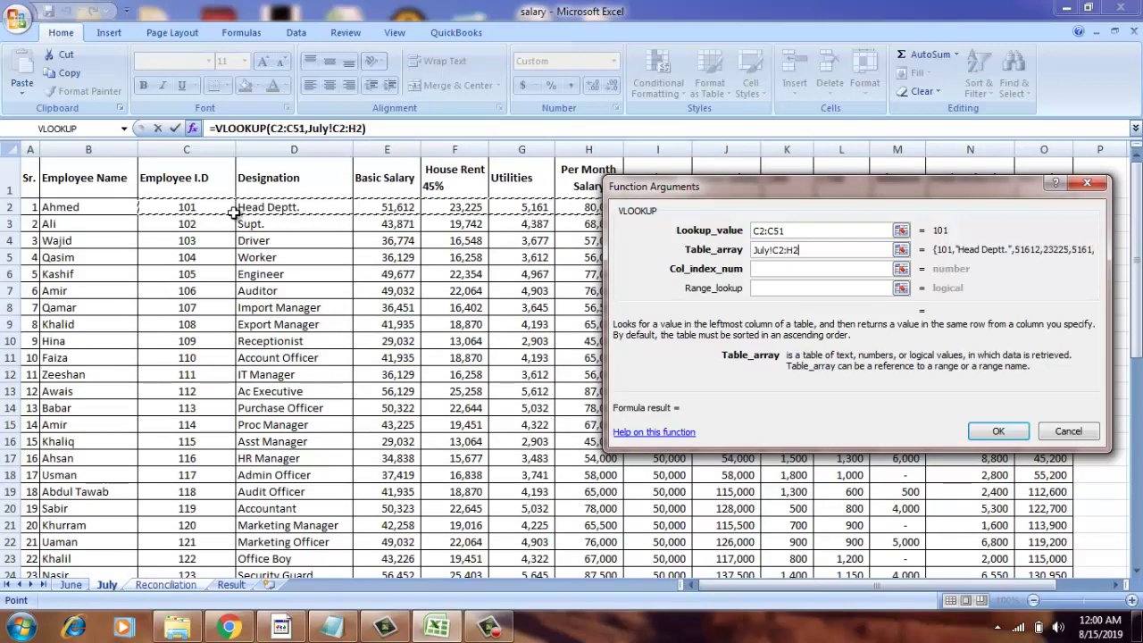
{"action": "key", "text": "shift+Down"}
{"action": "key", "text": "shift+Down"}
{"action": "key", "text": "shift+Down"}
{"action": "key", "text": "shift+Down"}
{"action": "key", "text": "shift+Down"}
{"action": "key", "text": "shift+Down"}
{"action": "key", "text": "shift+Down"}
{"action": "key", "text": "shift+Down"}
{"action": "key", "text": "shift+Down"}
{"action": "key", "text": "shift+Down"}
{"action": "key", "text": "shift+Down"}
{"action": "key", "text": "shift+Down"}
{"action": "key", "text": "shift+Down"}
{"action": "key", "text": "shift+Down"}
{"action": "key", "text": "shift+Down"}
{"action": "key", "text": "shift+Down"}
{"action": "key", "text": "shift+Down"}
{"action": "key", "text": "shift+Down"}
{"action": "key", "text": "shift+Down"}
{"action": "key", "text": "shift+Down"}
{"action": "key", "text": "shift+Down"}
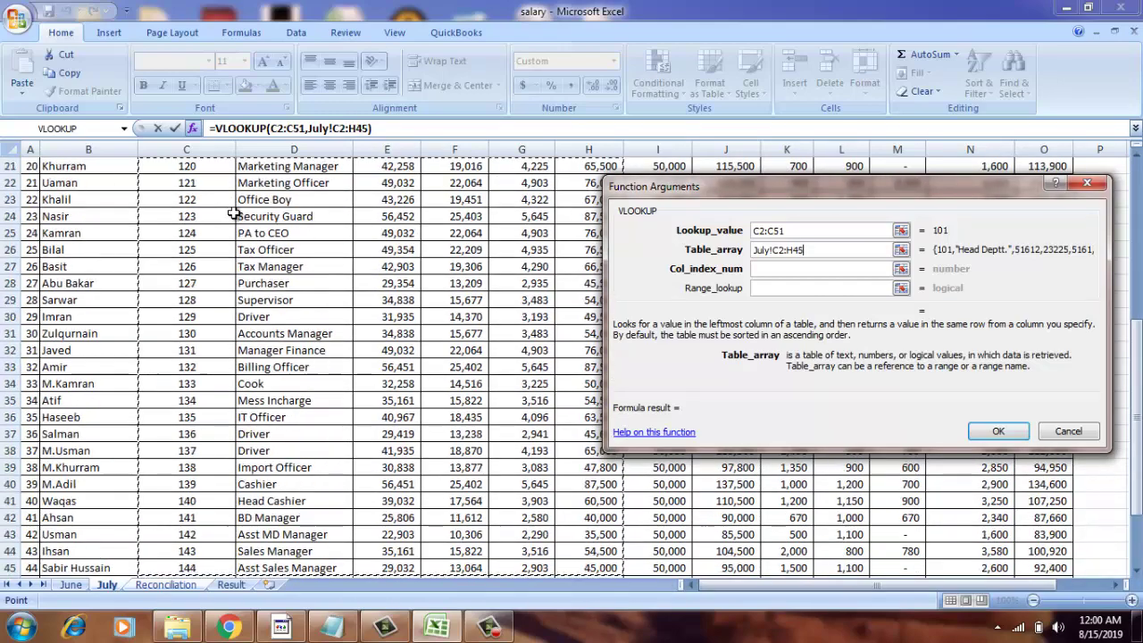
{"action": "key", "text": "shift+Up"}
{"action": "key", "text": "shift+Up"}
{"action": "key", "text": "shift+Up"}
{"action": "key", "text": "shift+Up"}
{"action": "key", "text": "shift+Up"}
{"action": "key", "text": "shift+Up"}
{"action": "key", "text": "shift+Up"}
{"action": "key", "text": "shift+Up"}
{"action": "key", "text": "shift+Up"}
{"action": "key", "text": "shift+Up"}
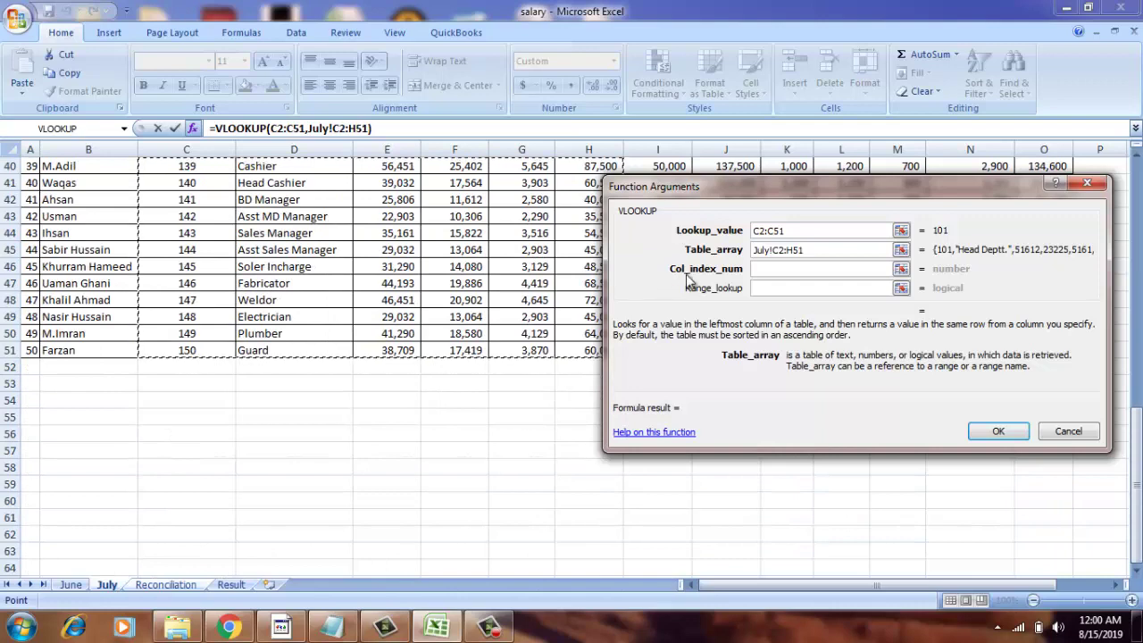
Step: Set the column index number to 6 and range lookup to 0 for F2's VLOOKUP, and enter the formula
{"action": "left_click", "coordinate": [764, 269]}
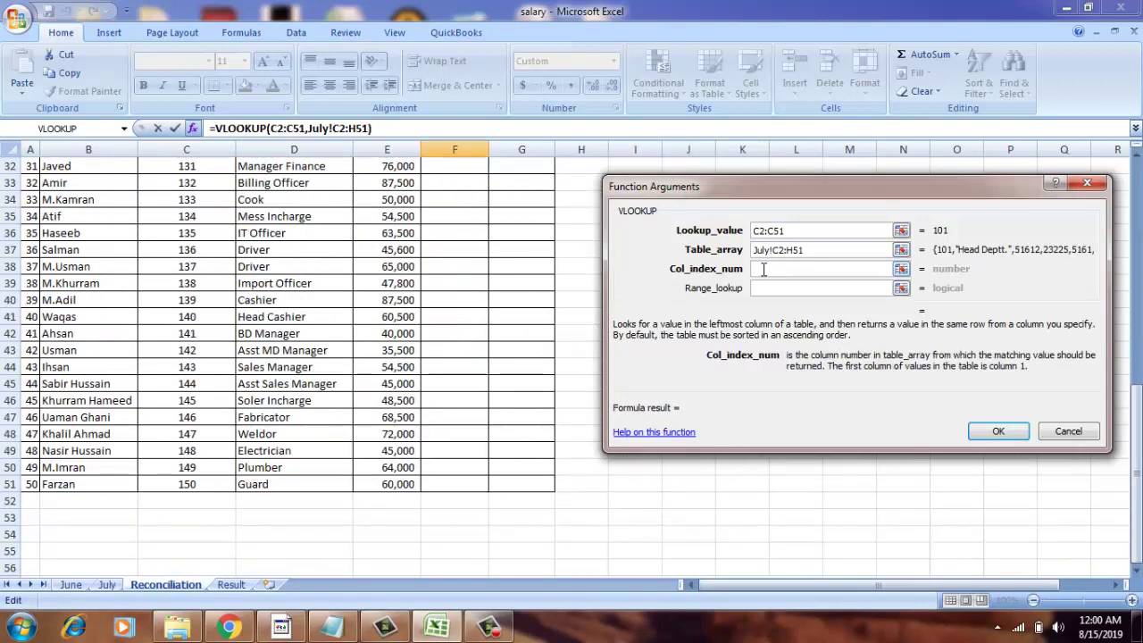
{"action": "type", "text": "6"}
{"action": "left_click", "coordinate": [765, 287]}
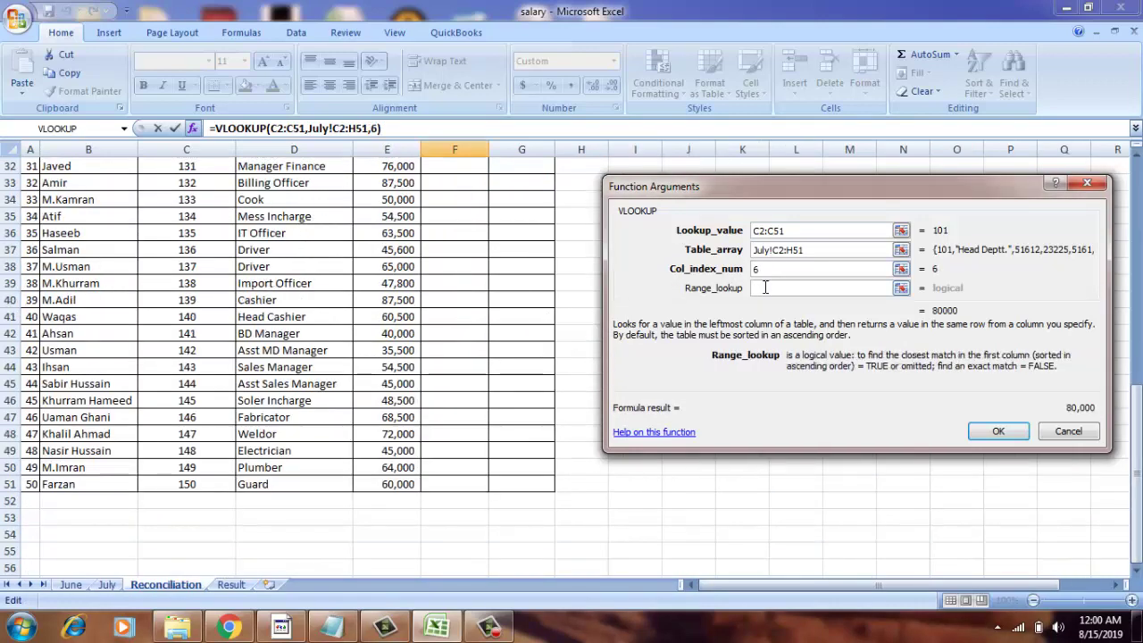
{"action": "type", "text": "0"}
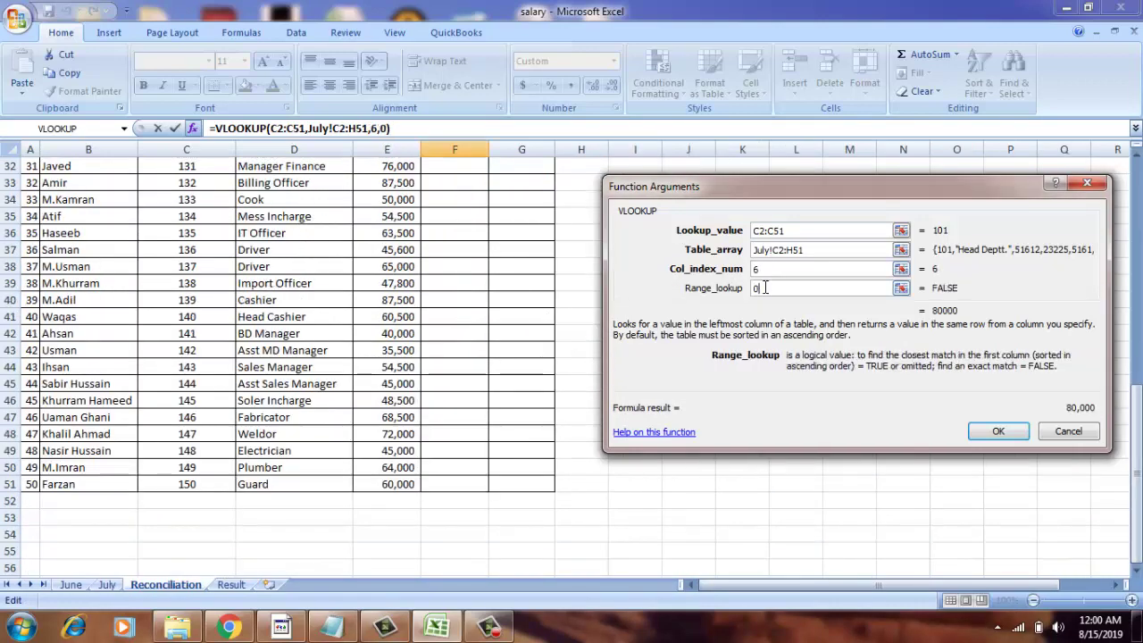
{"action": "left_click", "coordinate": [998, 432]}
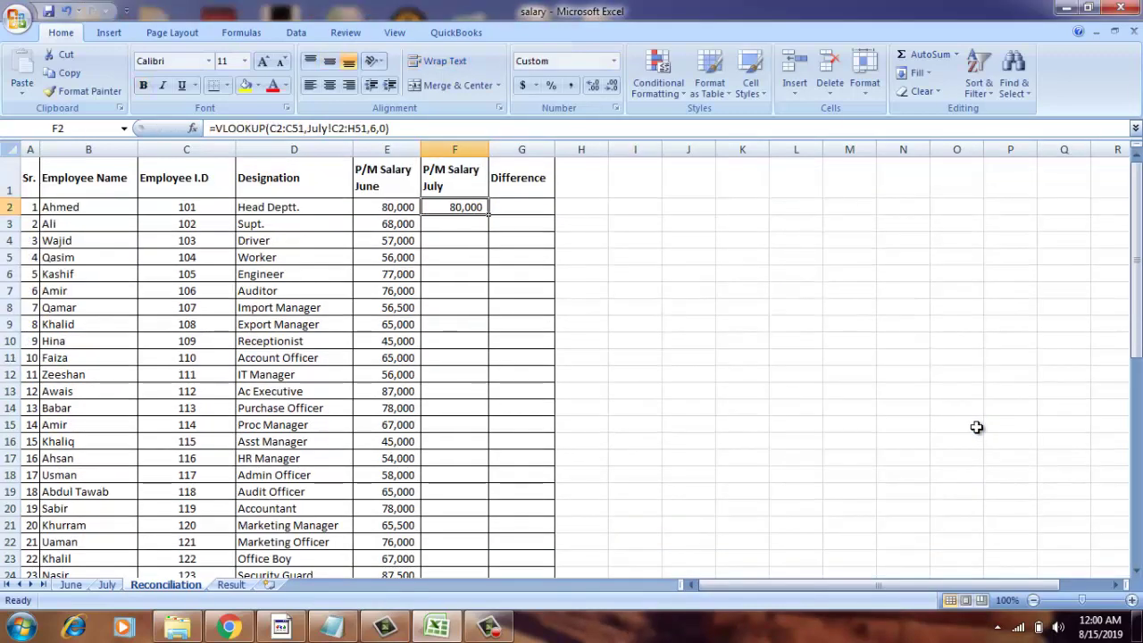
Step: Make the lookup value range in F2's VLOOKUP formula absolute as $C$2:$C$51
{"action": "key", "text": "F2"}
{"action": "key", "text": "Left"}
{"action": "key", "text": "Left"}
{"action": "key", "text": "Left"}
{"action": "key", "text": "Left"}
{"action": "key", "text": "Left"}
{"action": "key", "text": "Left"}
{"action": "key", "text": "Left"}
{"action": "key", "text": "Left"}
{"action": "key", "text": "Left"}
{"action": "key", "text": "Left"}
{"action": "key", "text": "Left"}
{"action": "key", "text": "Left"}
{"action": "key", "text": "Left"}
{"action": "key", "text": "Left"}
{"action": "key", "text": "Left"}
{"action": "key", "text": "Left"}
{"action": "key", "text": "Left"}
{"action": "key", "text": "Left"}
{"action": "key", "text": "Left"}
{"action": "key", "text": "Left"}
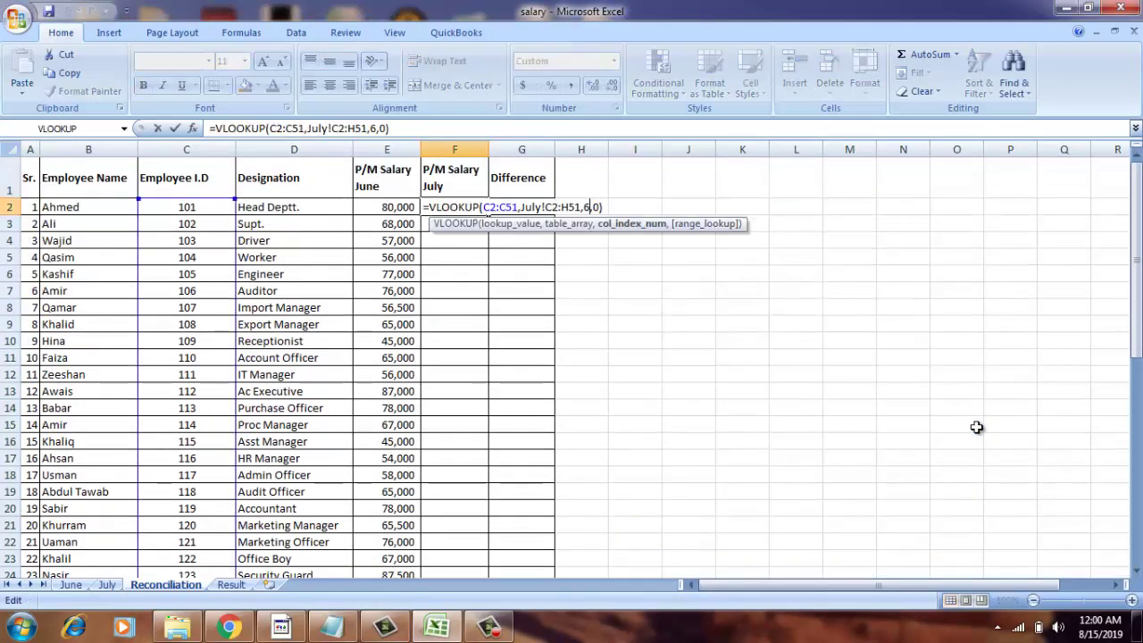
{"action": "key", "text": "Left"}
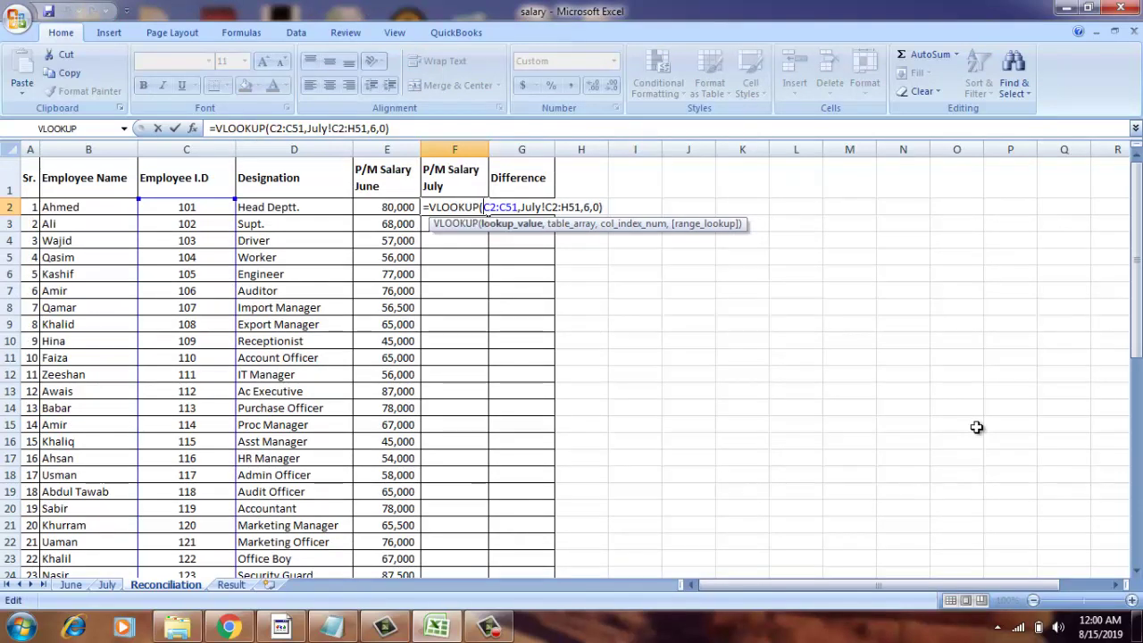
{"action": "key", "text": "shift+Right"}
{"action": "key", "text": "shift+Right"}
{"action": "key", "text": "shift+Right"}
{"action": "key", "text": "F4"}
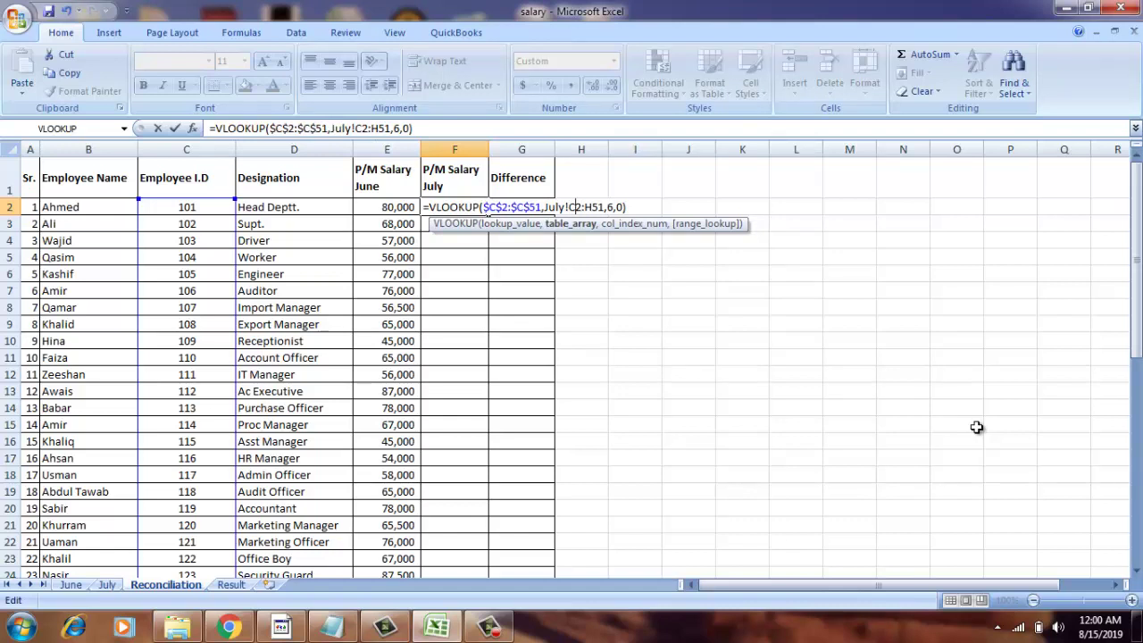
Step: Make the July table array in F2's VLOOKUP absolute as $C$2:$H$51 and enter the formula
{"action": "key", "text": "shift+Right"}
{"action": "key", "text": "shift+Right"}
{"action": "key", "text": "F4"}
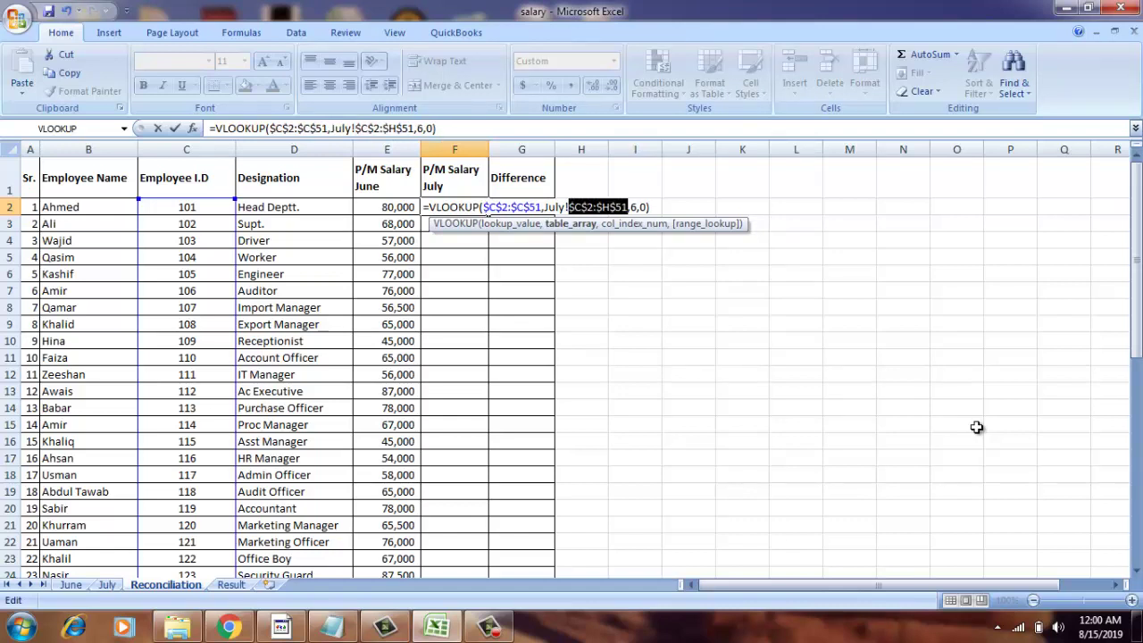
{"action": "key", "text": "Return"}
Step: Copy the absolute-reference VLOOKUP formula from F2 into the July salary cells F3:F51
{"action": "key", "text": "Up"}
{"action": "key", "text": "ctrl+c"}
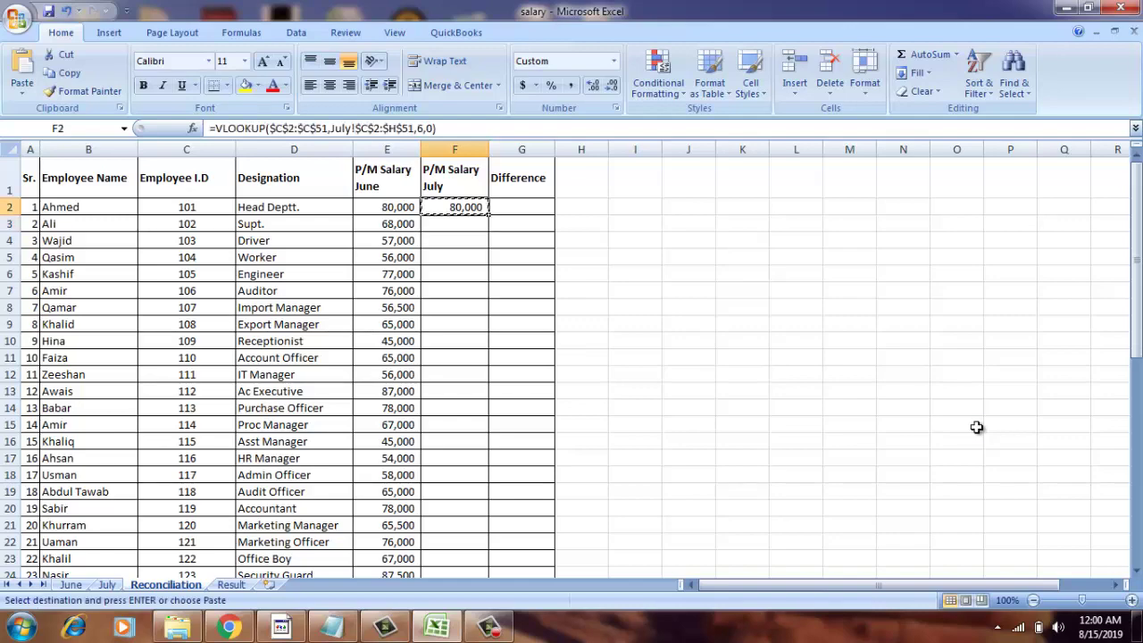
{"action": "key", "text": "Down"}
{"action": "key", "text": "shift+Down"}
{"action": "key", "text": "shift+Down"}
{"action": "key", "text": "shift+Down"}
{"action": "key", "text": "shift+Down"}
{"action": "key", "text": "shift+Down"}
{"action": "key", "text": "shift+Down"}
{"action": "key", "text": "shift+Down"}
{"action": "key", "text": "shift+Down"}
{"action": "key", "text": "shift+Down"}
{"action": "key", "text": "shift+Down"}
{"action": "key", "text": "shift+Down"}
{"action": "key", "text": "shift+Down"}
{"action": "key", "text": "shift+Down"}
{"action": "key", "text": "shift+Down"}
{"action": "key", "text": "shift+Down"}
{"action": "key", "text": "shift+Down"}
{"action": "key", "text": "shift+Down"}
{"action": "key", "text": "shift+Down"}
{"action": "key", "text": "shift+Down"}
{"action": "key", "text": "shift+Down"}
{"action": "key", "text": "shift+Down"}
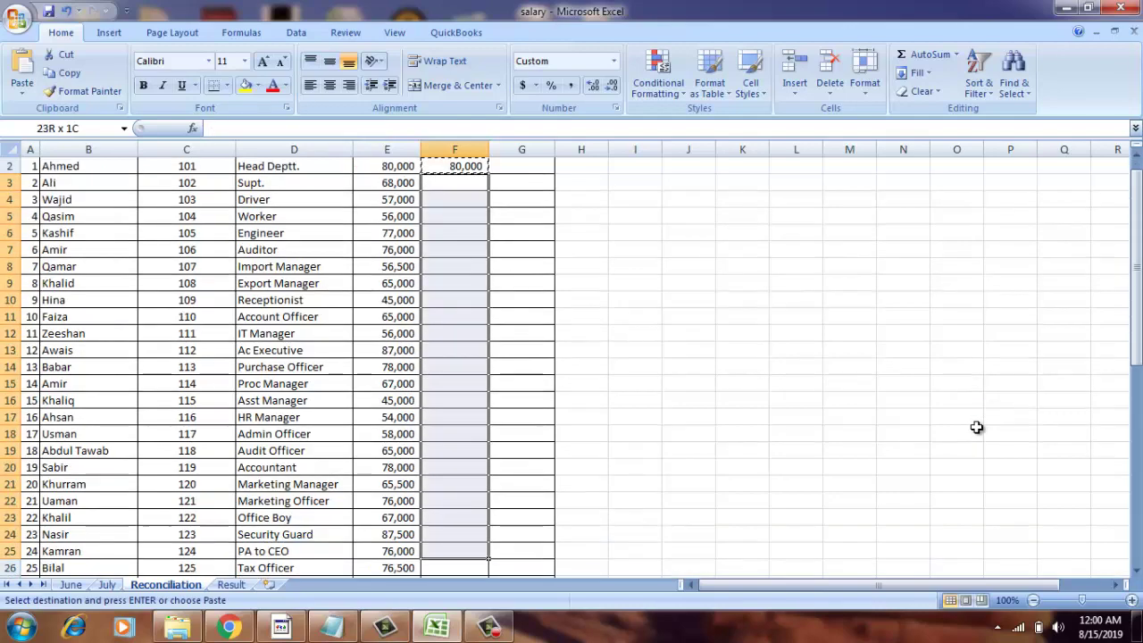
{"action": "key", "text": "shift+Down"}
{"action": "key", "text": "shift+Down"}
{"action": "key", "text": "shift+Down"}
{"action": "key", "text": "shift+Down"}
{"action": "key", "text": "shift+Down"}
{"action": "key", "text": "shift+Down"}
{"action": "key", "text": "shift+Up"}
{"action": "key", "text": "shift+Up"}
{"action": "key", "text": "shift+Up"}
{"action": "key", "text": "shift+Up"}
{"action": "key", "text": "shift+Up"}
{"action": "key", "text": "shift+Up"}
{"action": "key", "text": "shift+Up"}
{"action": "key", "text": "shift+Up"}
{"action": "key", "text": "shift+Up"}
{"action": "key", "text": "shift+Up"}
{"action": "key", "text": "shift+Up"}
{"action": "key", "text": "shift+Up"}
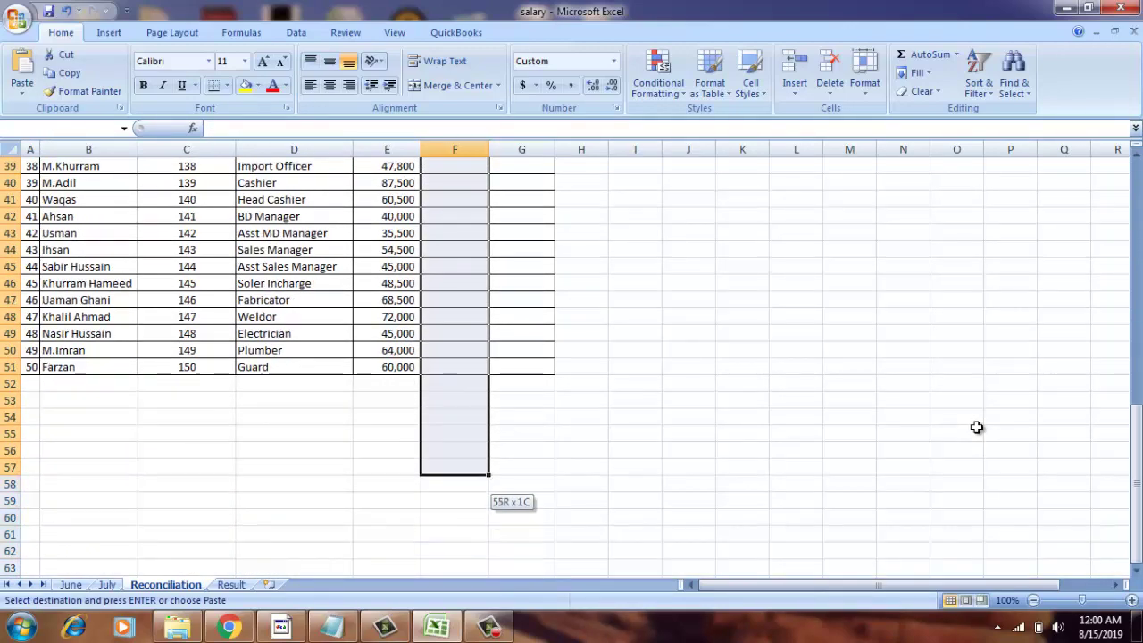
{"action": "key", "text": "Return"}
{"action": "key", "text": "Up"}
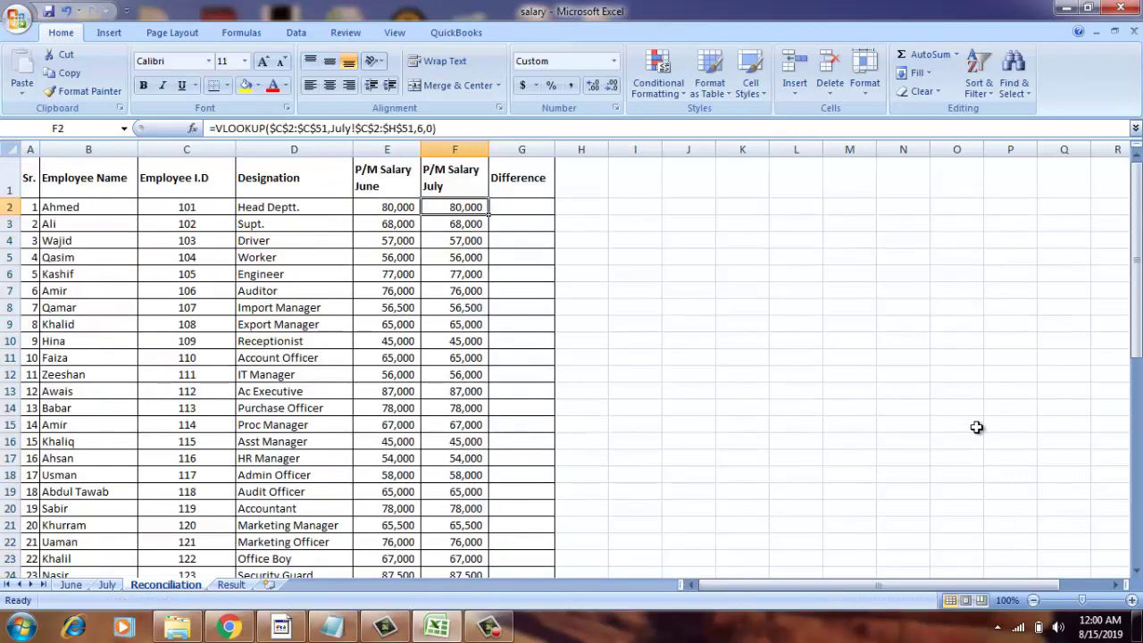
Step: Enter the formula =E2-F2 in Difference cell G2 to subtract the July salary from the June salary
{"action": "key", "text": "Right"}
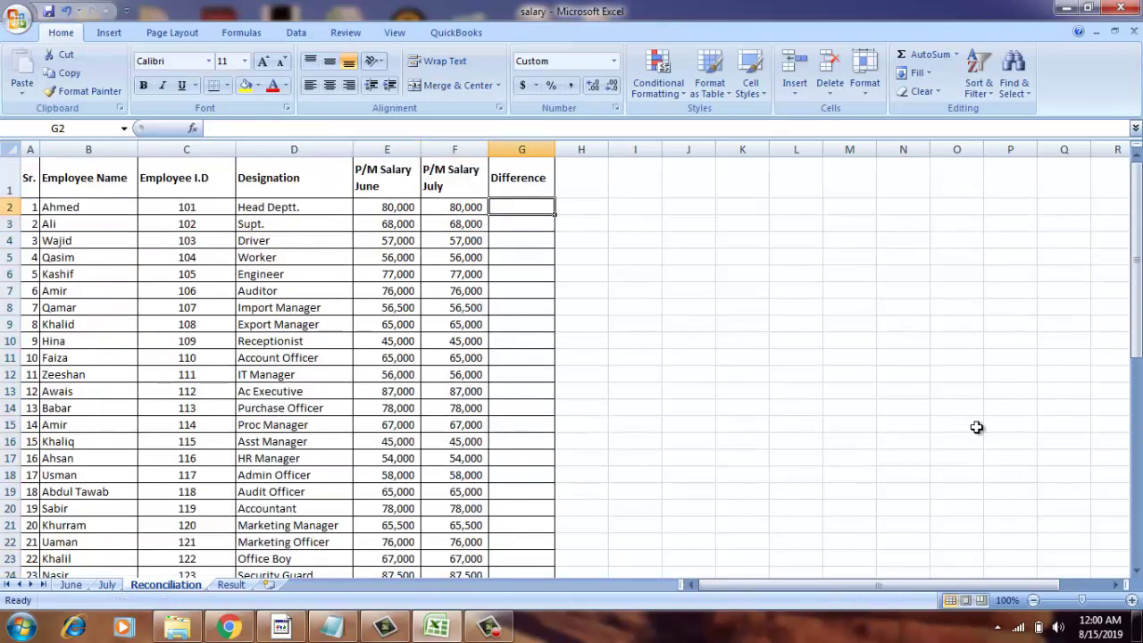
{"action": "type", "text": "="}
{"action": "key", "text": "Left"}
{"action": "key", "text": "Left"}
{"action": "type", "text": "-"}
{"action": "key", "text": "Left"}
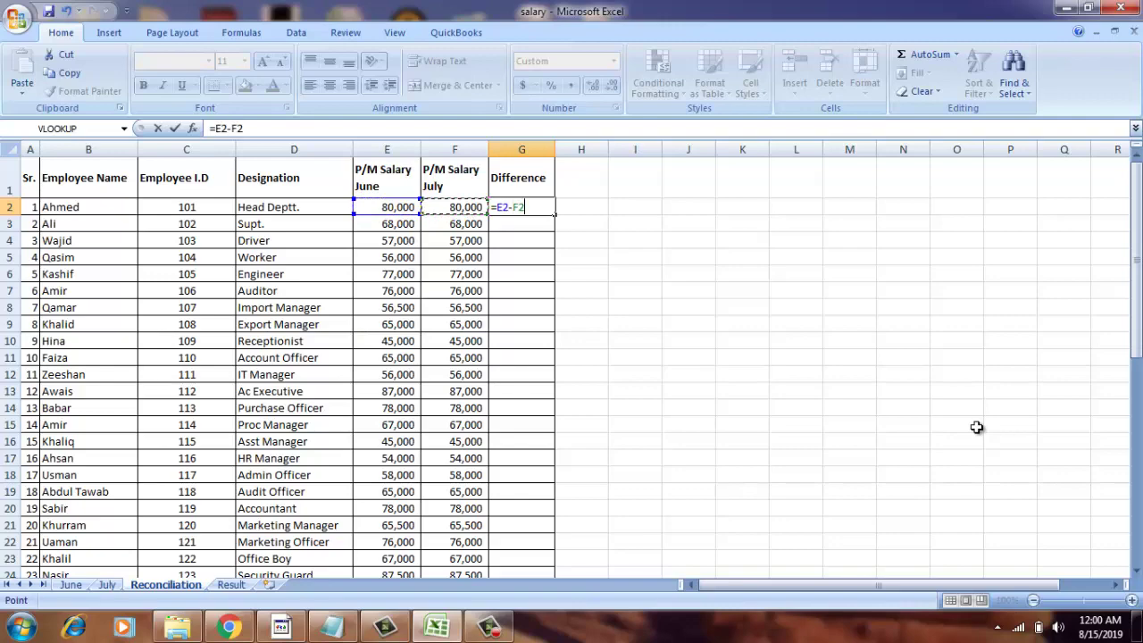
{"action": "key", "text": "Return"}
Step: Copy the difference formula from G2 into the remaining Difference cells G3:G51
{"action": "key", "text": "Up"}
{"action": "key", "text": "ctrl+c"}
{"action": "key", "text": "Down"}
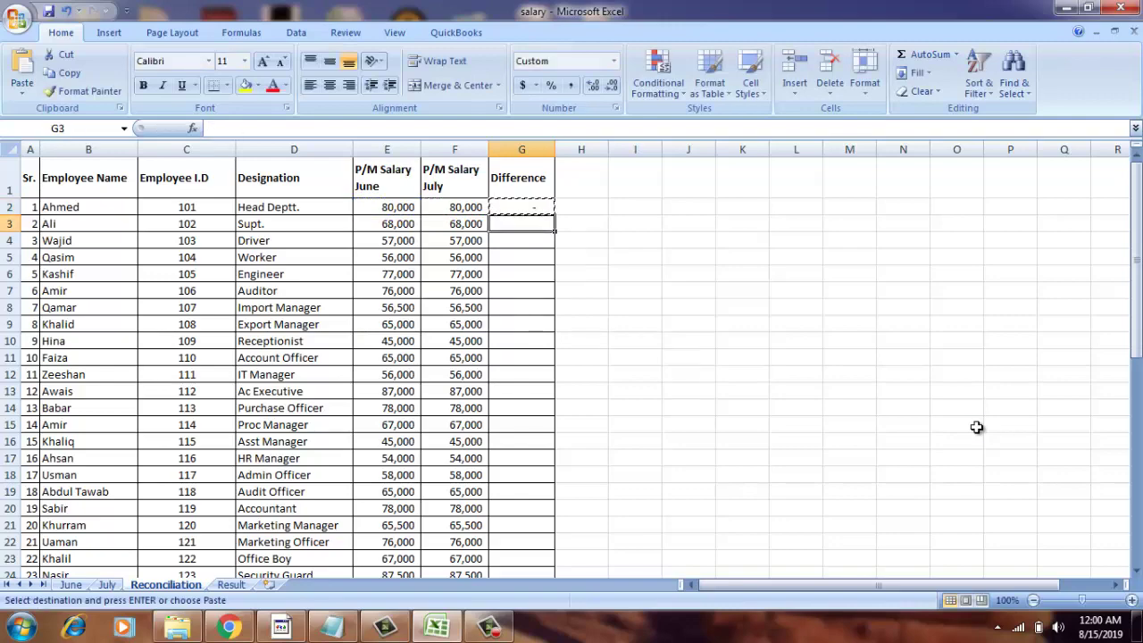
{"action": "key", "text": "shift+Down"}
{"action": "key", "text": "shift+Down"}
{"action": "key", "text": "shift+Down"}
{"action": "key", "text": "shift+Down"}
{"action": "key", "text": "shift+Down"}
{"action": "key", "text": "shift+Down"}
{"action": "key", "text": "shift+Down"}
{"action": "key", "text": "shift+Down"}
{"action": "key", "text": "shift+Down"}
{"action": "key", "text": "shift+Down"}
{"action": "key", "text": "shift+Down"}
{"action": "key", "text": "shift+Down"}
{"action": "key", "text": "shift+Down"}
{"action": "key", "text": "shift+Down"}
{"action": "key", "text": "shift+Down"}
{"action": "key", "text": "shift+Down"}
{"action": "key", "text": "shift+Down"}
{"action": "key", "text": "shift+Down"}
{"action": "key", "text": "shift+Down"}
{"action": "key", "text": "shift+Down"}
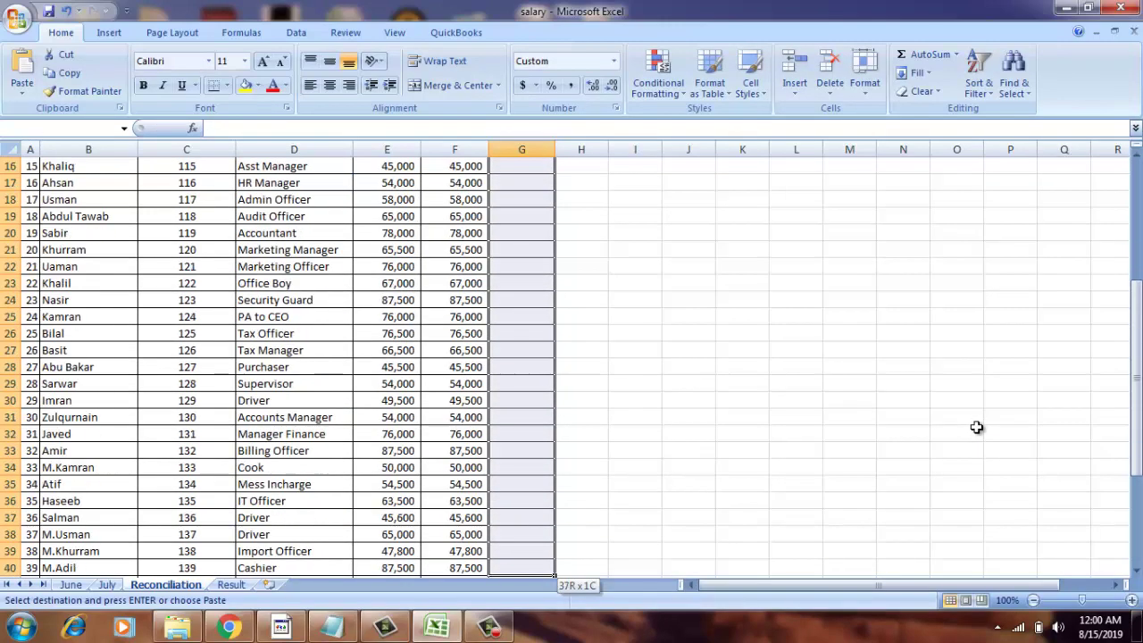
{"action": "key", "text": "shift+Down"}
{"action": "key", "text": "shift+Down"}
{"action": "key", "text": "shift+Down"}
{"action": "key", "text": "shift+Down"}
{"action": "key", "text": "shift+Down"}
{"action": "key", "text": "shift+Down"}
{"action": "key", "text": "shift+Down"}
{"action": "key", "text": "shift+Down"}
{"action": "key", "text": "shift+Down"}
{"action": "key", "text": "shift+Down"}
{"action": "key", "text": "shift+Down"}
{"action": "key", "text": "shift+Down"}
{"action": "key", "text": "shift+Down"}
{"action": "key", "text": "shift+Down"}
{"action": "key", "text": "shift+Down"}
{"action": "key", "text": "shift+Down"}
{"action": "key", "text": "shift+Down"}
{"action": "key", "text": "shift+Down"}
{"action": "key", "text": "shift+Down"}
{"action": "key", "text": "shift+Down"}
{"action": "key", "text": "shift+Up"}
{"action": "key", "text": "shift+Up"}
{"action": "key", "text": "shift+Up"}
{"action": "key", "text": "shift+Up"}
{"action": "key", "text": "shift+Up"}
{"action": "key", "text": "shift+Up"}
{"action": "key", "text": "shift+Up"}
{"action": "key", "text": "shift+Up"}
{"action": "key", "text": "shift+Up"}
{"action": "key", "text": "shift+Up"}
{"action": "key", "text": "shift+Up"}
{"action": "key", "text": "shift+Up"}
{"action": "key", "text": "shift+Up"}
{"action": "key", "text": "shift+Up"}
{"action": "key", "text": "shift+Up"}
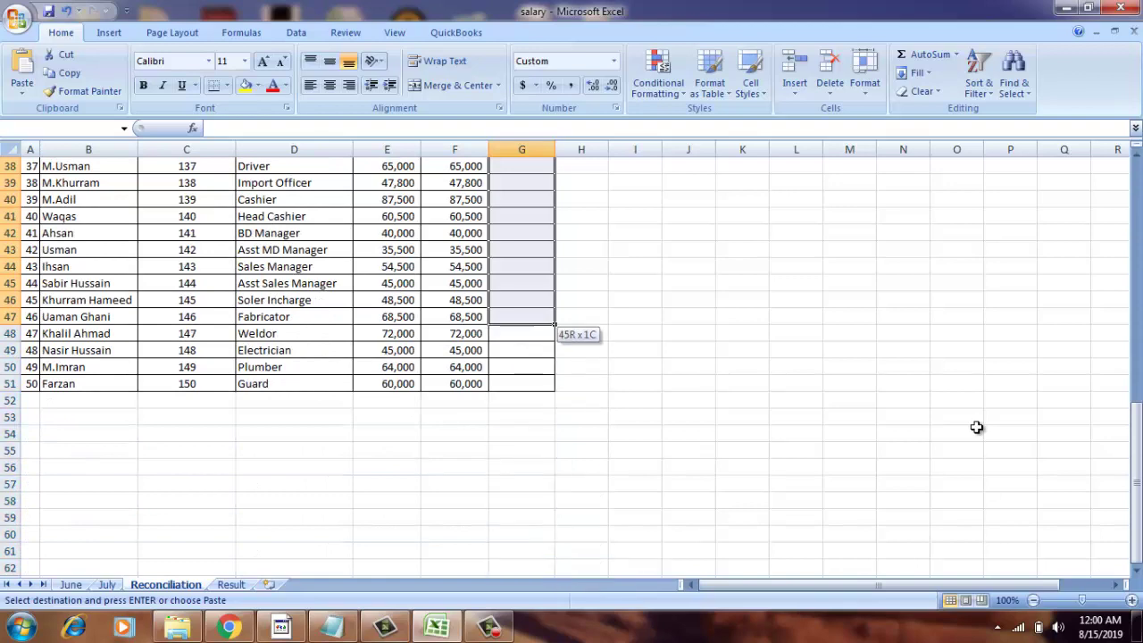
{"action": "key", "text": "shift+Down"}
{"action": "key", "text": "shift+Down"}
{"action": "key", "text": "shift+Down"}
{"action": "key", "text": "shift+Down"}
{"action": "key", "text": "Return"}
{"action": "key", "text": "Up"}
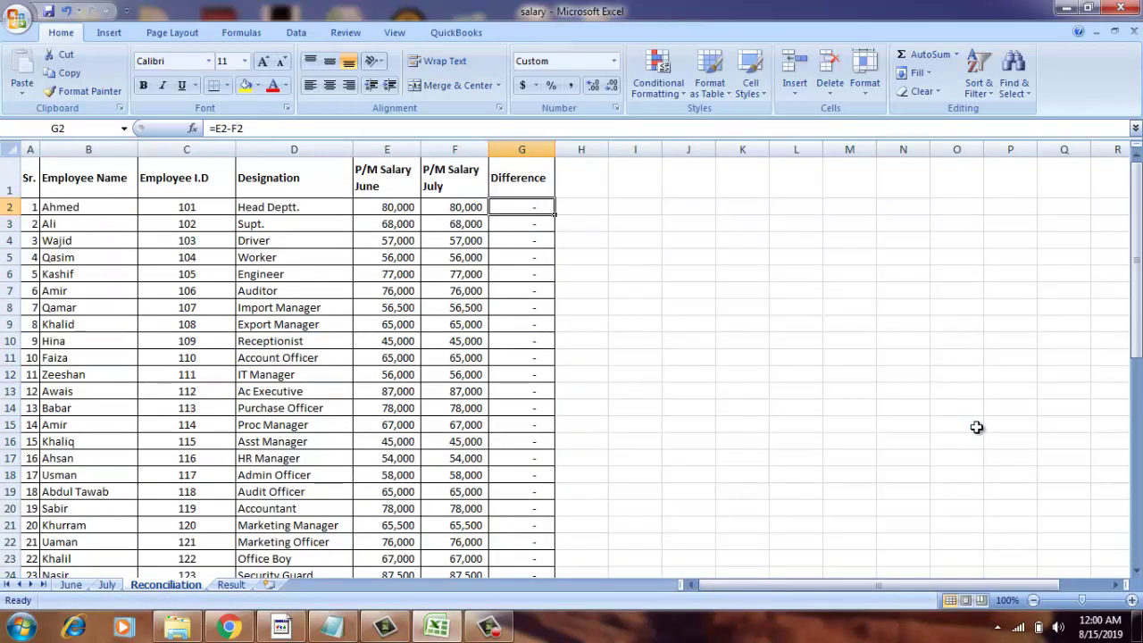
Step: On the July sheet, change the first employee's Per Month Salary in H2 to 85000 and fill the cell yellow
{"action": "left_click", "coordinate": [106, 585]}
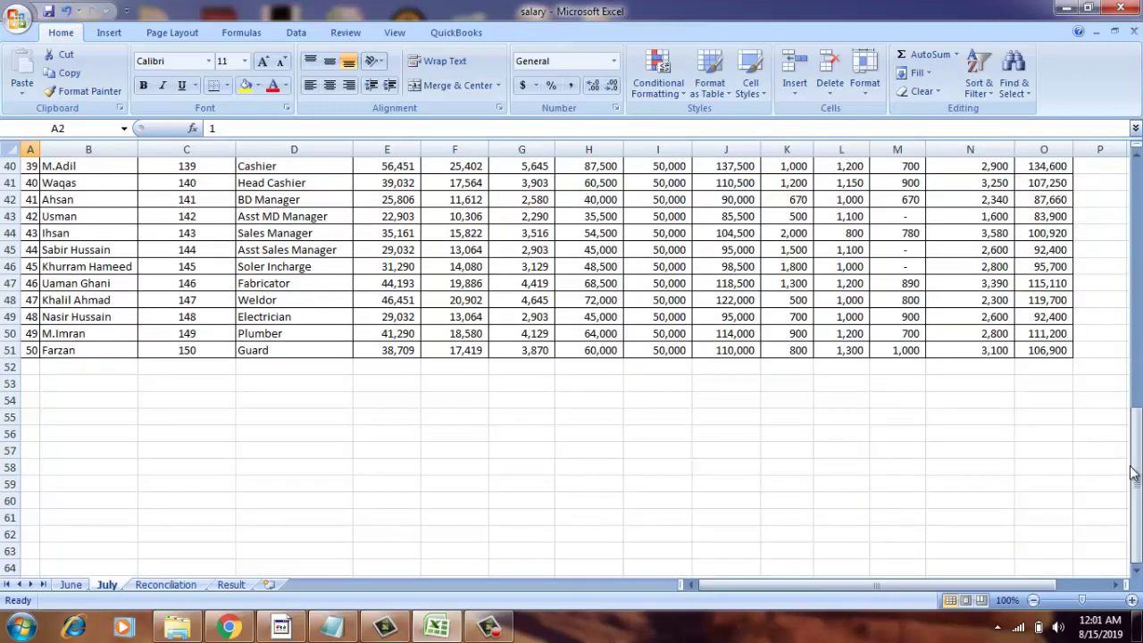
{"action": "left_click_drag", "start_coordinate": [1140, 473], "coordinate": [1140, 250]}
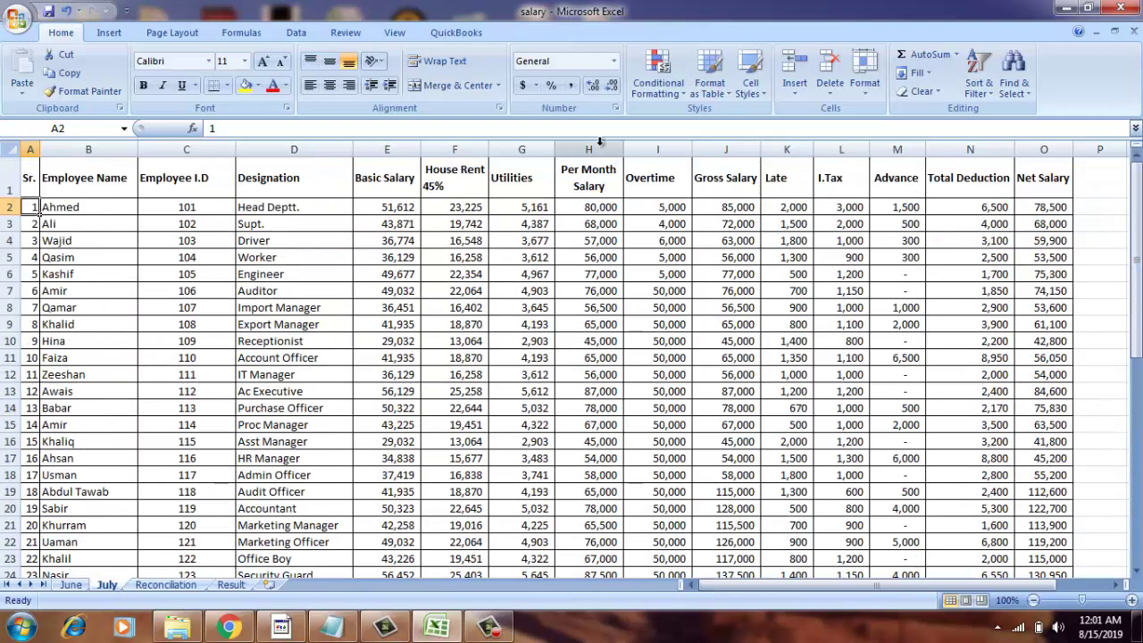
{"action": "left_click", "coordinate": [104, 202]}
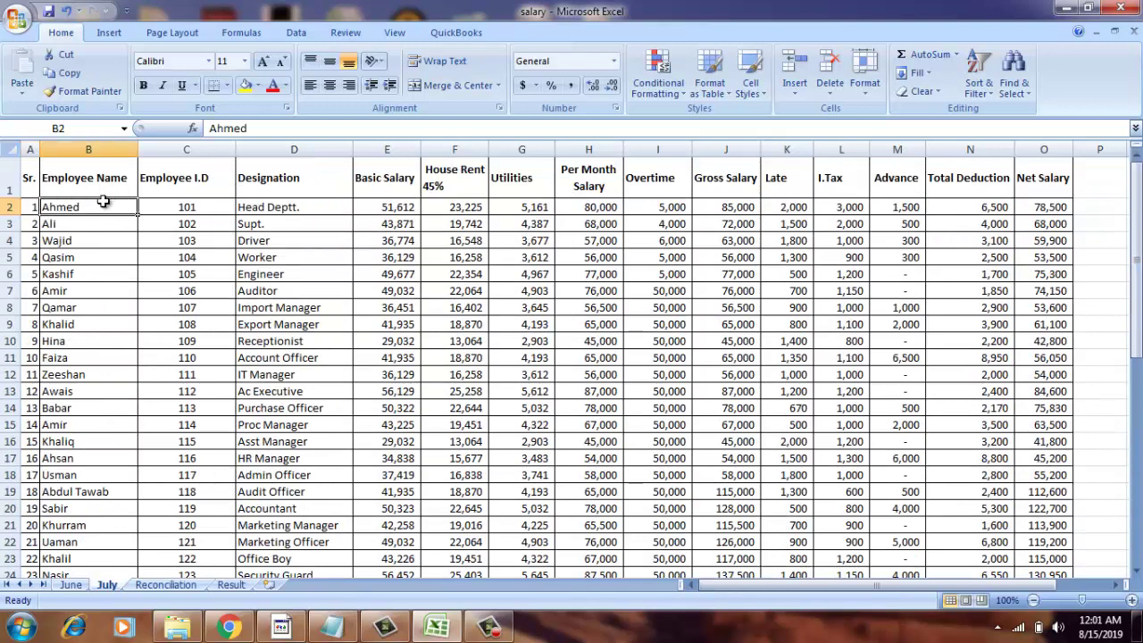
{"action": "key", "text": "Right"}
{"action": "key", "text": "Right"}
{"action": "key", "text": "Right"}
{"action": "key", "text": "Right"}
{"action": "key", "text": "Right"}
{"action": "key", "text": "Right"}
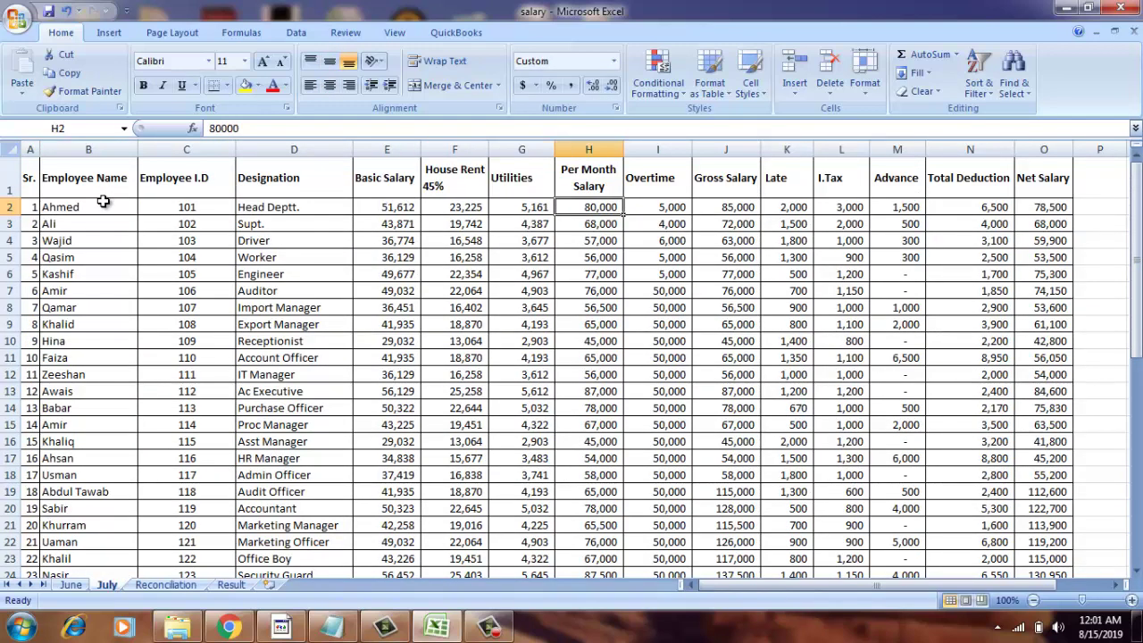
{"action": "type", "text": "8"}
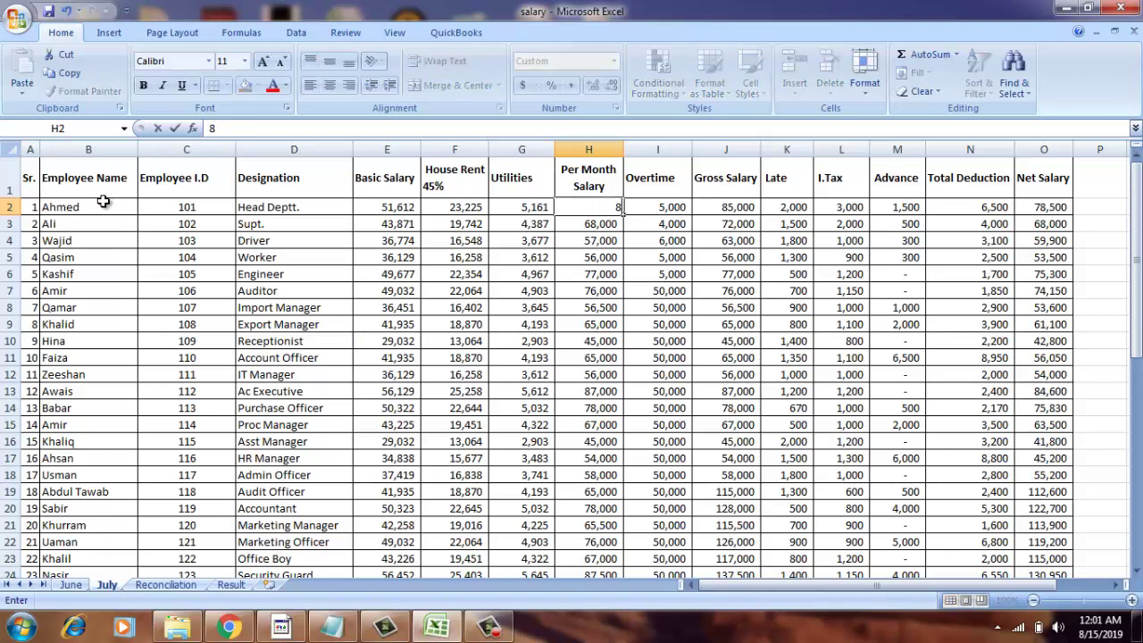
{"action": "type", "text": "5000"}
{"action": "key", "text": "ctrl+Return"}
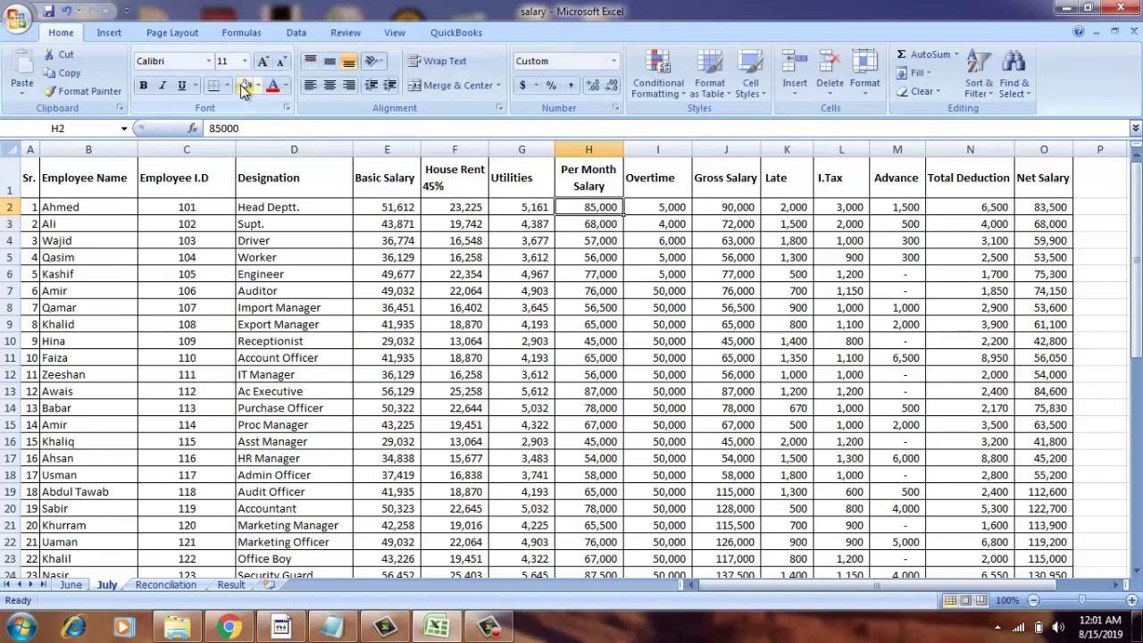
{"action": "left_click", "coordinate": [246, 86]}
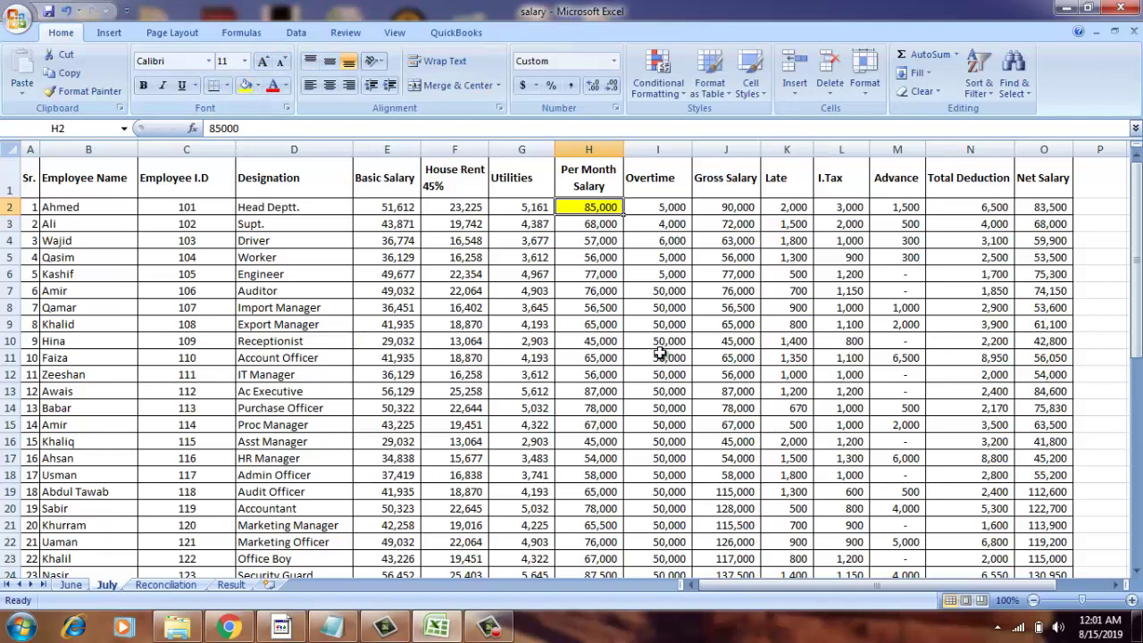
Step: Change the Marketing Manager's July Per Month Salary in H21 to 70000 and fill the cell yellow
{"action": "key", "text": "Left"}
{"action": "key", "text": "Down"}
{"action": "key", "text": "Down"}
{"action": "key", "text": "Down"}
{"action": "key", "text": "Down"}
{"action": "key", "text": "Down"}
{"action": "key", "text": "Down"}
{"action": "key", "text": "Down"}
{"action": "key", "text": "Down"}
{"action": "key", "text": "Down"}
{"action": "key", "text": "Down"}
{"action": "key", "text": "Down"}
{"action": "key", "text": "Left"}
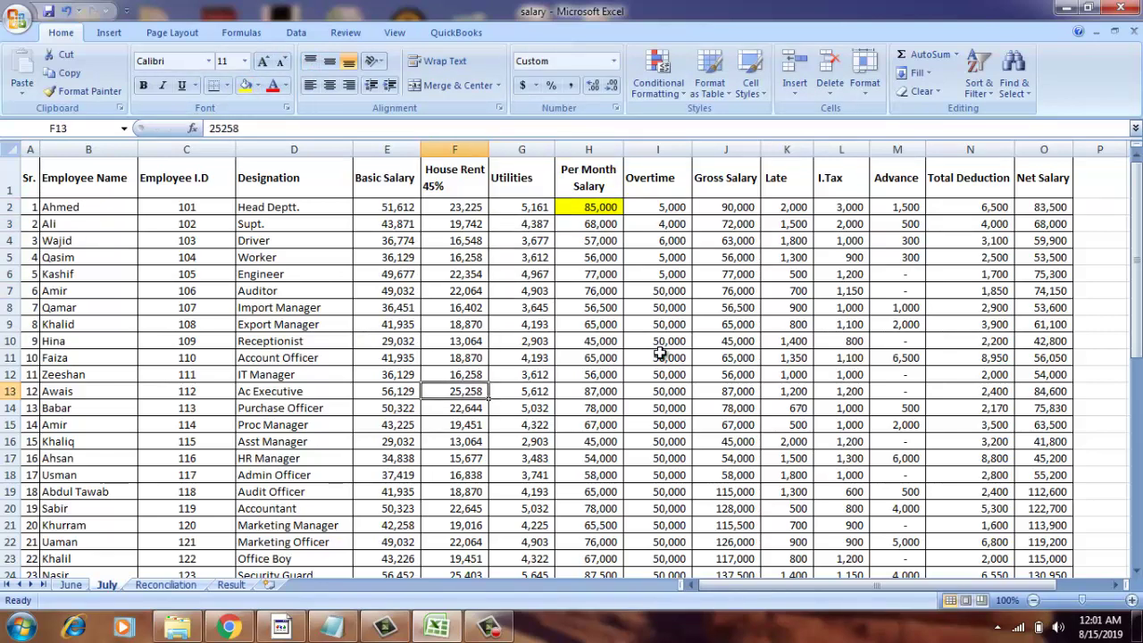
{"action": "key", "text": "Down"}
{"action": "key", "text": "Down"}
{"action": "key", "text": "Down"}
{"action": "key", "text": "Down"}
{"action": "key", "text": "Down"}
{"action": "key", "text": "Down"}
{"action": "key", "text": "Down"}
{"action": "key", "text": "Down"}
{"action": "key", "text": "Down"}
{"action": "key", "text": "Down"}
{"action": "key", "text": "Down"}
{"action": "key", "text": "Down"}
{"action": "key", "text": "Down"}
{"action": "key", "text": "Left"}
{"action": "key", "text": "Left"}
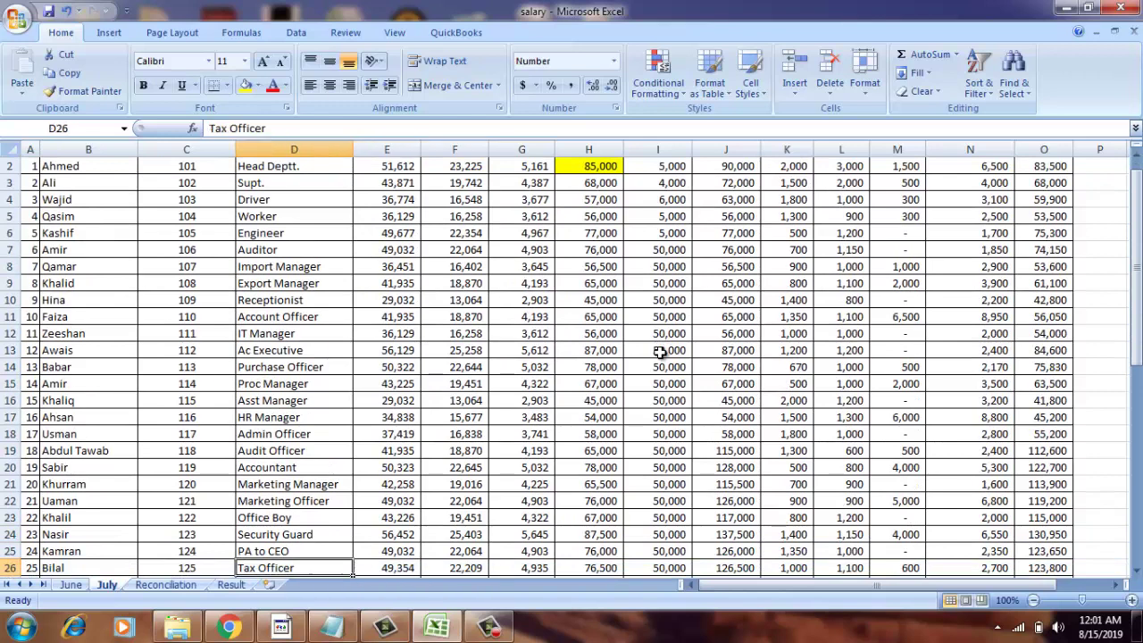
{"action": "key", "text": "Up"}
{"action": "key", "text": "Up"}
{"action": "key", "text": "Up"}
{"action": "key", "text": "Up"}
{"action": "key", "text": "Up"}
{"action": "key", "text": "Right"}
{"action": "key", "text": "Right"}
{"action": "key", "text": "Right"}
{"action": "key", "text": "Right"}
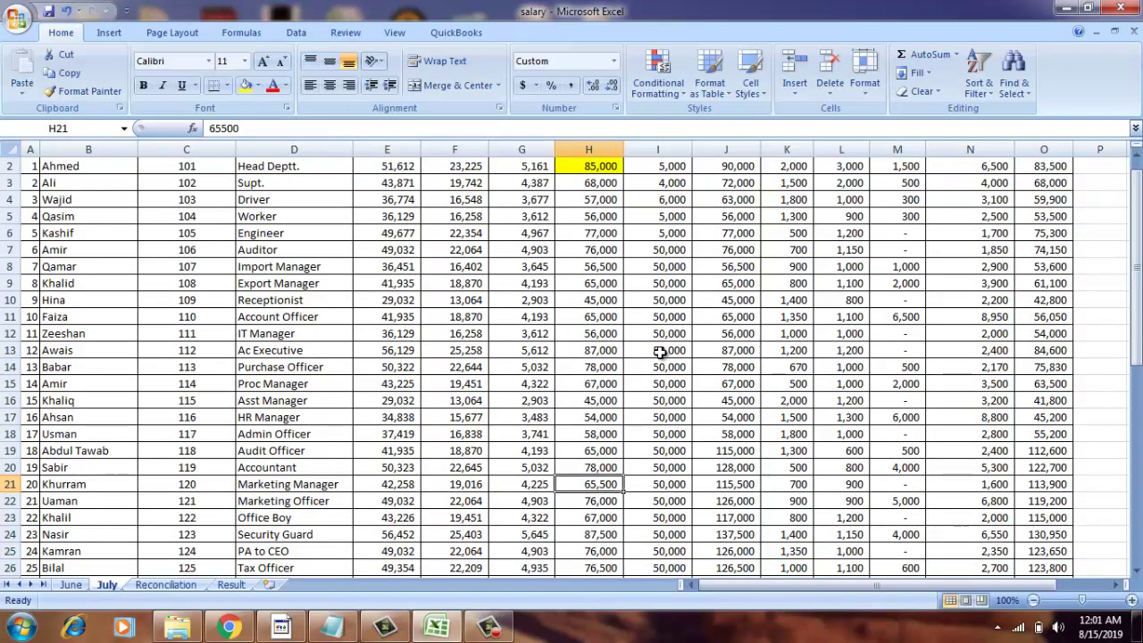
{"action": "type", "text": "7"}
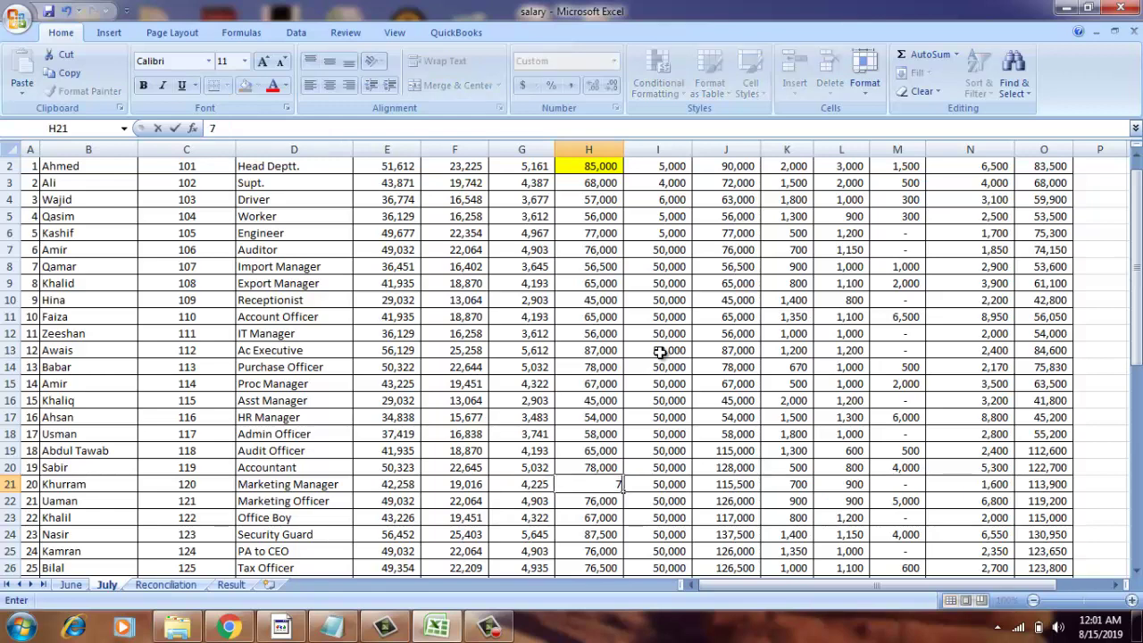
{"action": "type", "text": "0000"}
{"action": "key", "text": "Return"}
{"action": "key", "text": "Up"}
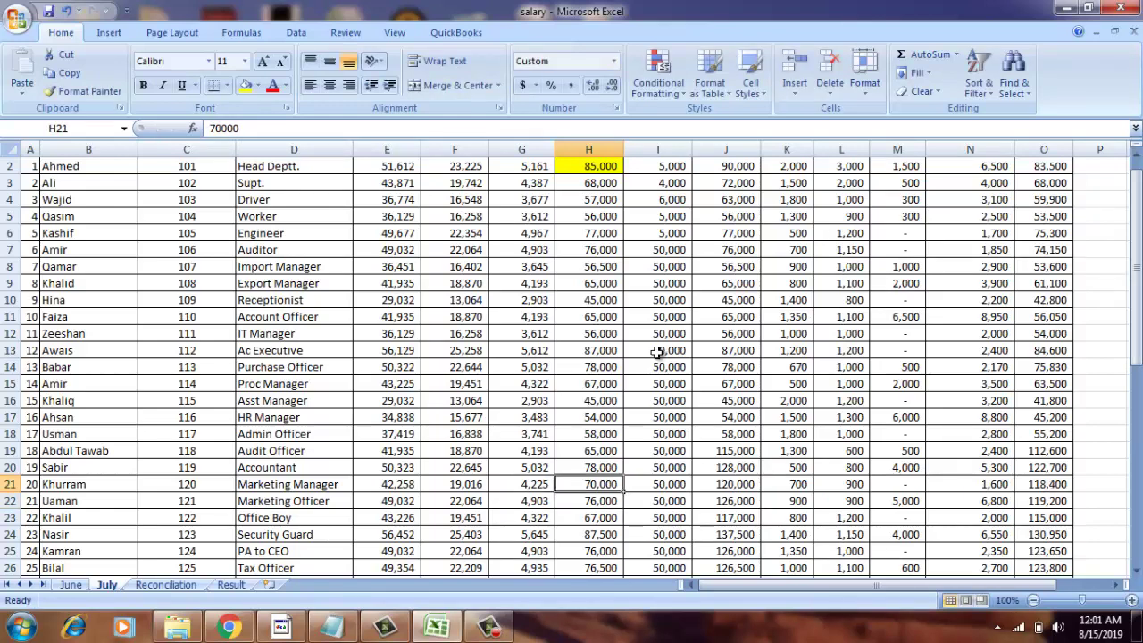
{"action": "left_click", "coordinate": [243, 85]}
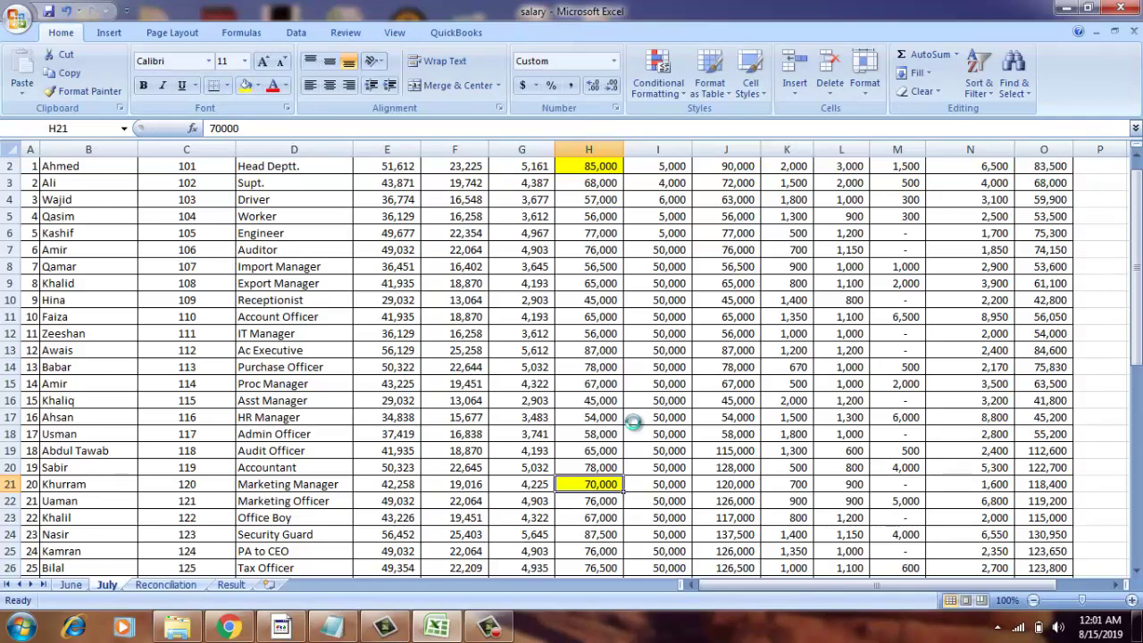
Step: Change the last employee's July Per Month Salary in H51 to 70000 and fill the cell yellow
{"action": "key", "text": "Down"}
{"action": "key", "text": "Down"}
{"action": "key", "text": "Down"}
{"action": "key", "text": "Down"}
{"action": "key", "text": "Down"}
{"action": "key", "text": "Down"}
{"action": "key", "text": "Down"}
{"action": "key", "text": "Down"}
{"action": "key", "text": "Down"}
{"action": "key", "text": "Down"}
{"action": "key", "text": "Down"}
{"action": "key", "text": "Down"}
{"action": "key", "text": "Down"}
{"action": "key", "text": "Down"}
{"action": "key", "text": "Down"}
{"action": "key", "text": "Down"}
{"action": "key", "text": "Down"}
{"action": "key", "text": "Down"}
{"action": "key", "text": "Down"}
{"action": "key", "text": "Down"}
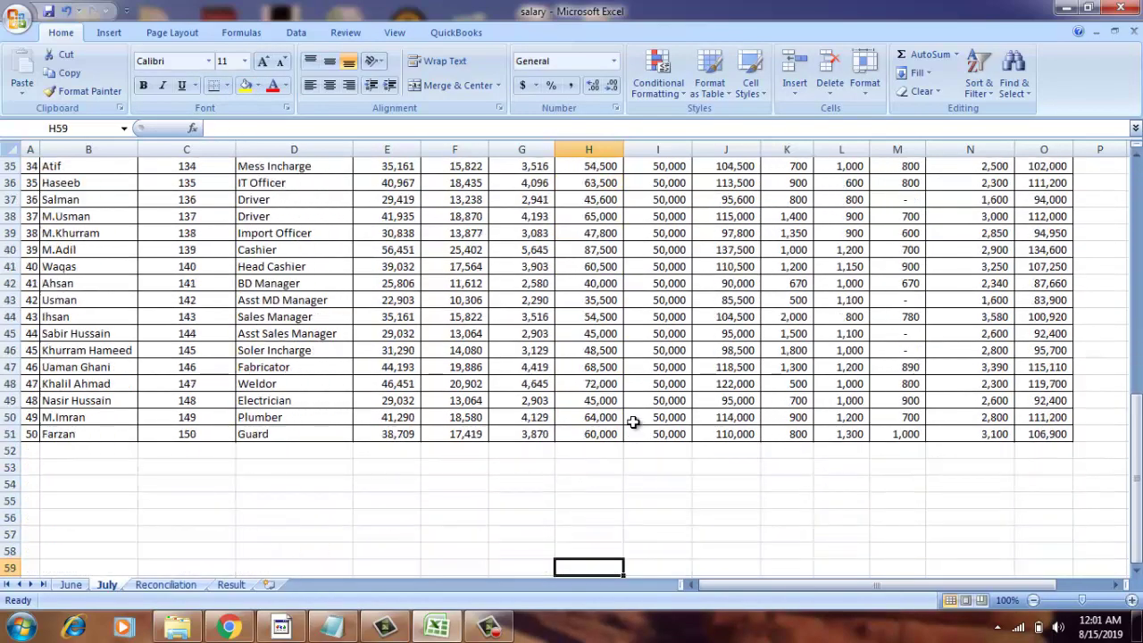
{"action": "key", "text": "Down"}
{"action": "key", "text": "Up"}
{"action": "key", "text": "Up"}
{"action": "key", "text": "Up"}
{"action": "key", "text": "Up"}
{"action": "key", "text": "Up"}
{"action": "key", "text": "Up"}
{"action": "key", "text": "Up"}
{"action": "key", "text": "Up"}
{"action": "key", "text": "Up"}
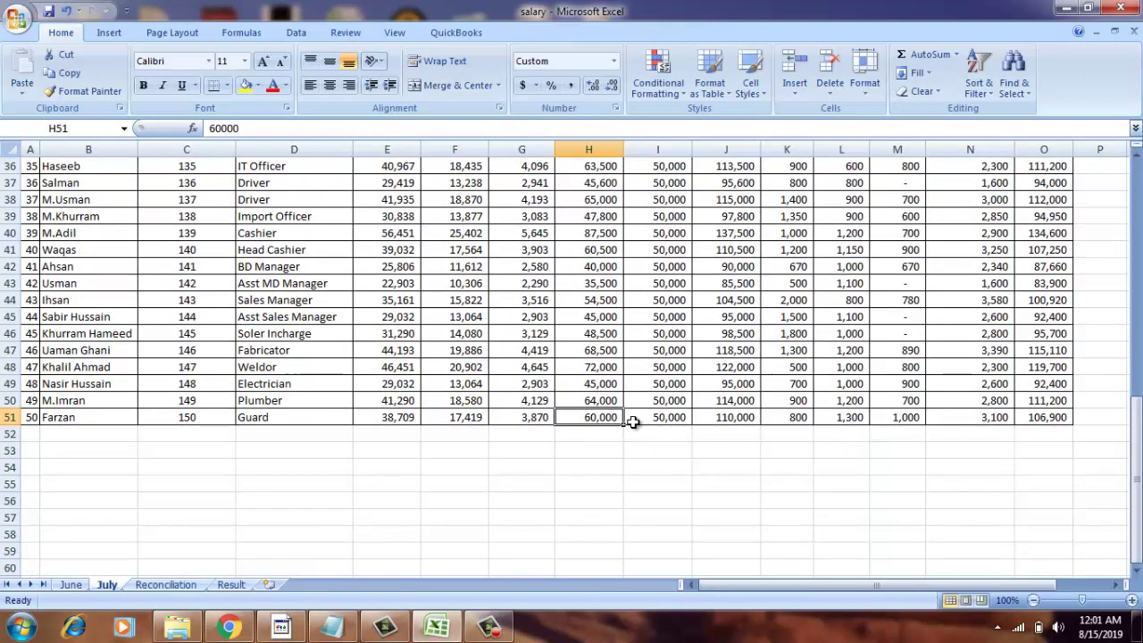
{"action": "type", "text": "700"}
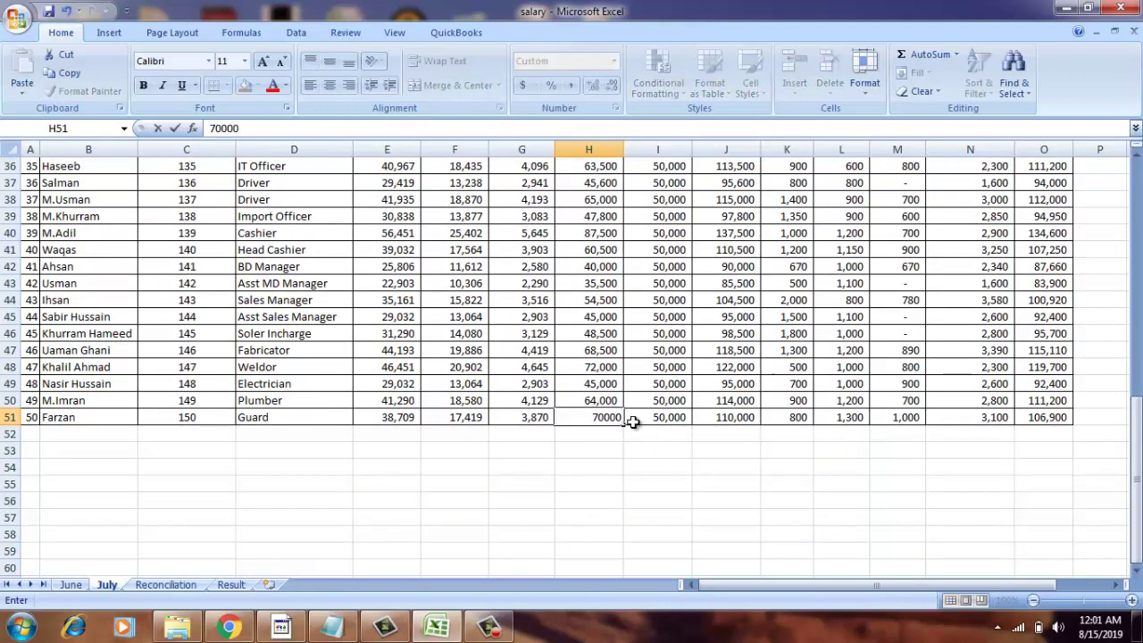
{"action": "type", "text": "00"}
{"action": "key", "text": "ctrl+Return"}
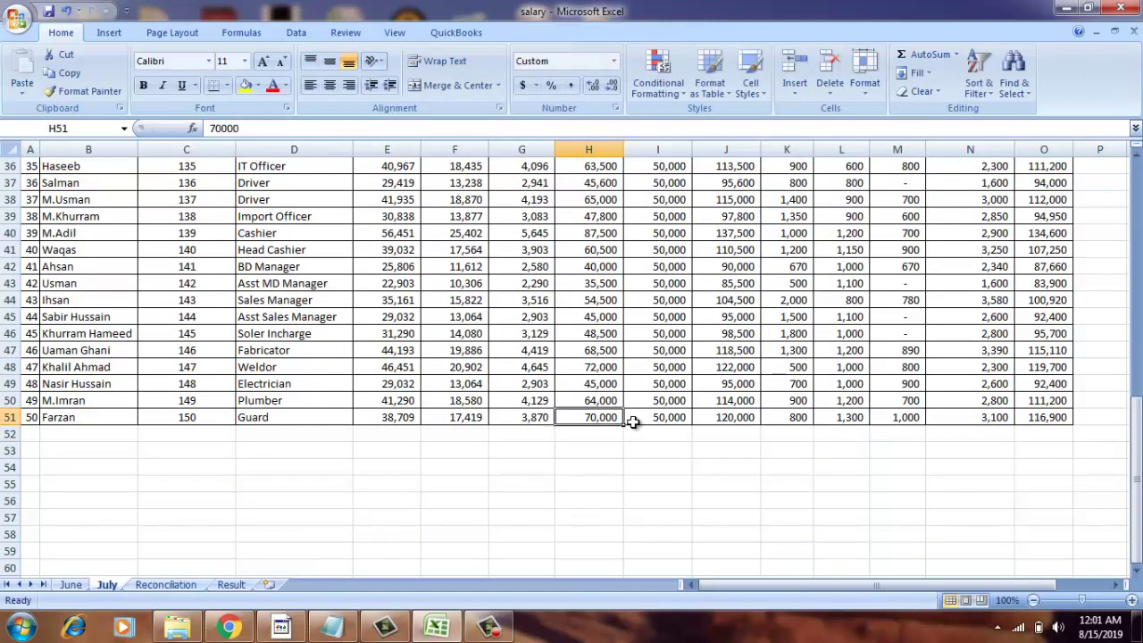
{"action": "left_click", "coordinate": [243, 88]}
{"action": "left_click", "coordinate": [432, 270]}
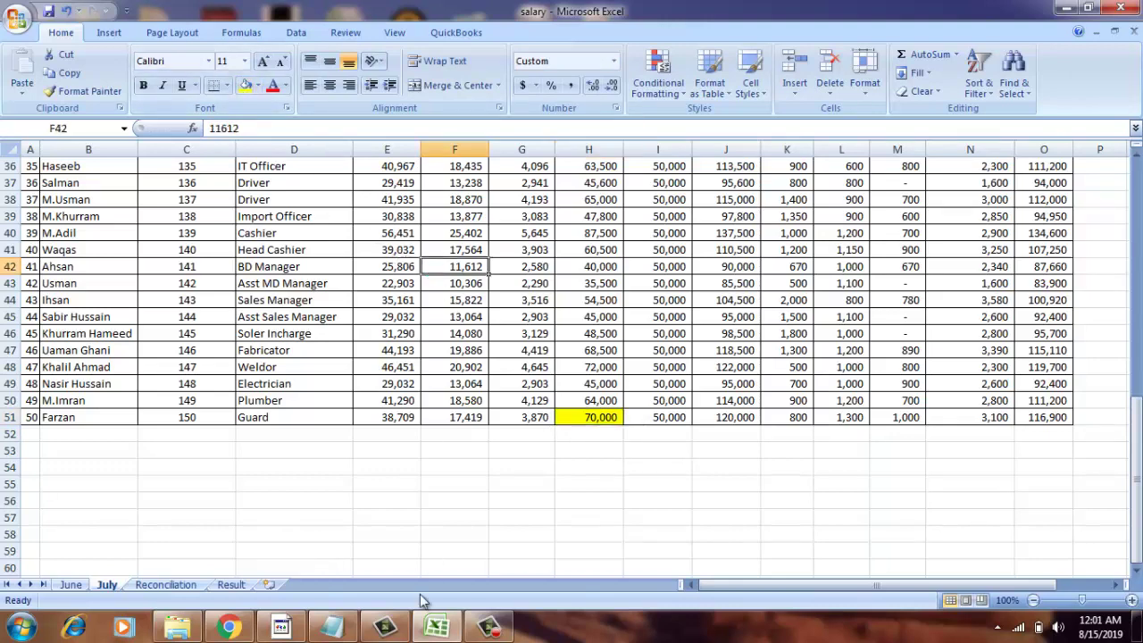
Step: On the Reconciliation sheet, examine the first employee's June and July salary lookups and the Difference in row 2
{"action": "left_click", "coordinate": [166, 585]}
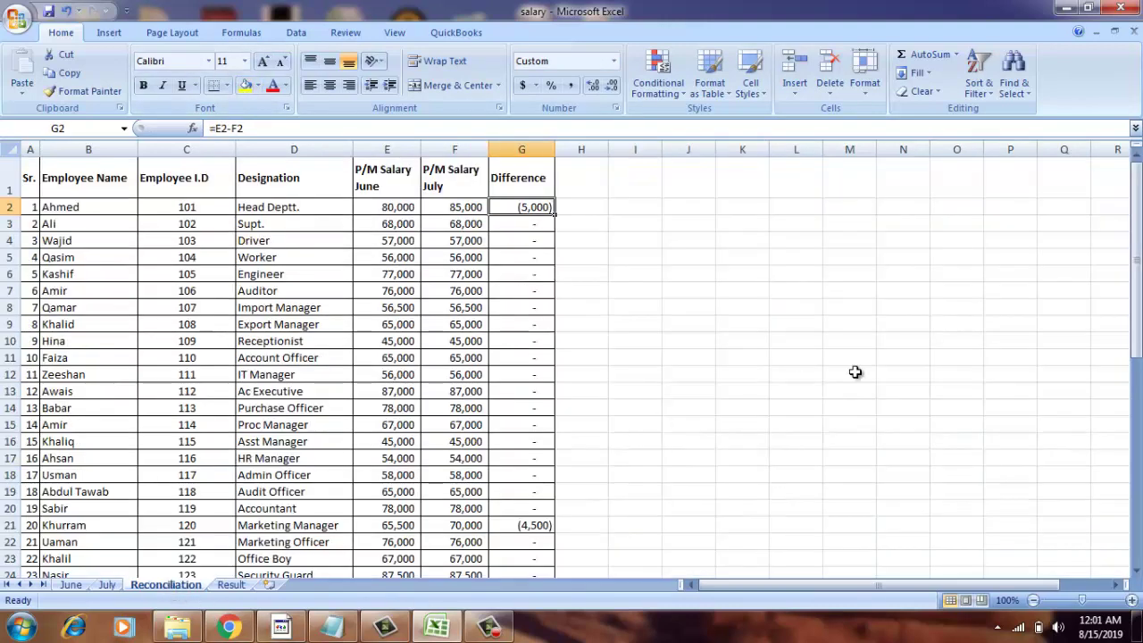
{"action": "key", "text": "Up"}
{"action": "key", "text": "Down"}
{"action": "key", "text": "Left"}
{"action": "key", "text": "Left"}
{"action": "key", "text": "Left"}
{"action": "key", "text": "Left"}
{"action": "key", "text": "Left"}
{"action": "key", "text": "Right"}
{"action": "key", "text": "Right"}
{"action": "key", "text": "Right"}
{"action": "key", "text": "Right"}
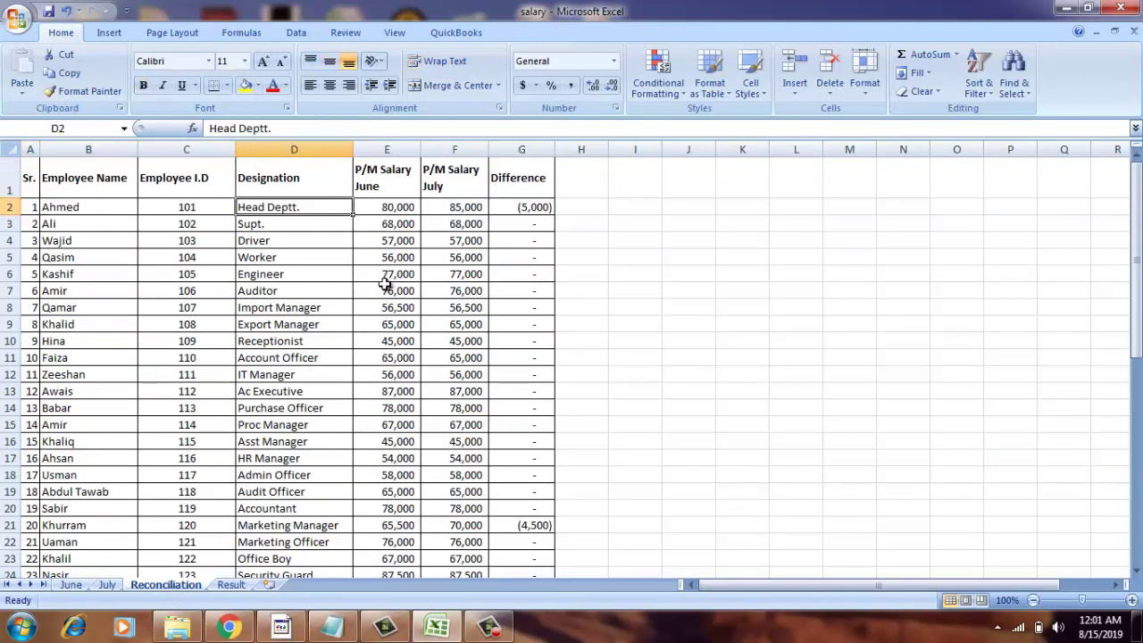
{"action": "key", "text": "Left"}
{"action": "key", "text": "Right"}
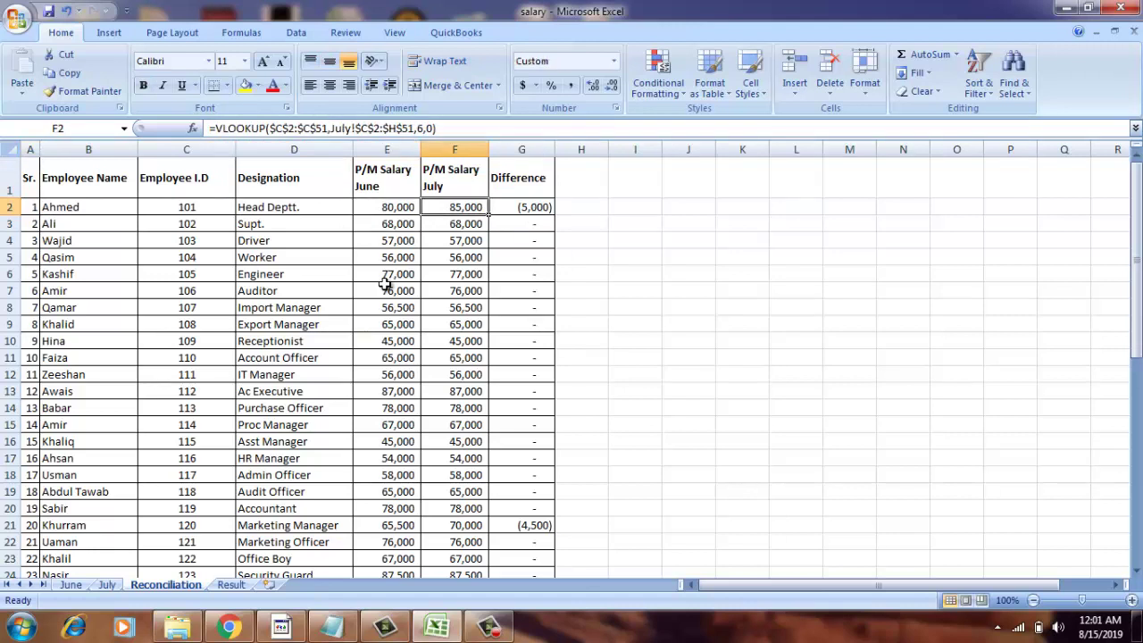
{"action": "key", "text": "Left"}
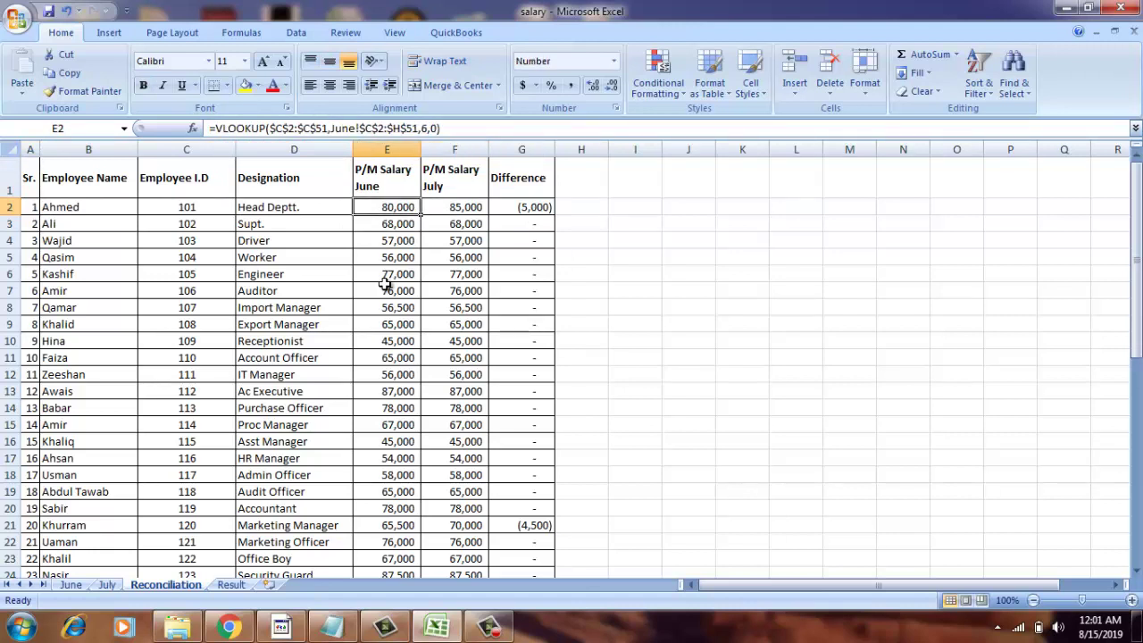
{"action": "key", "text": "Right"}
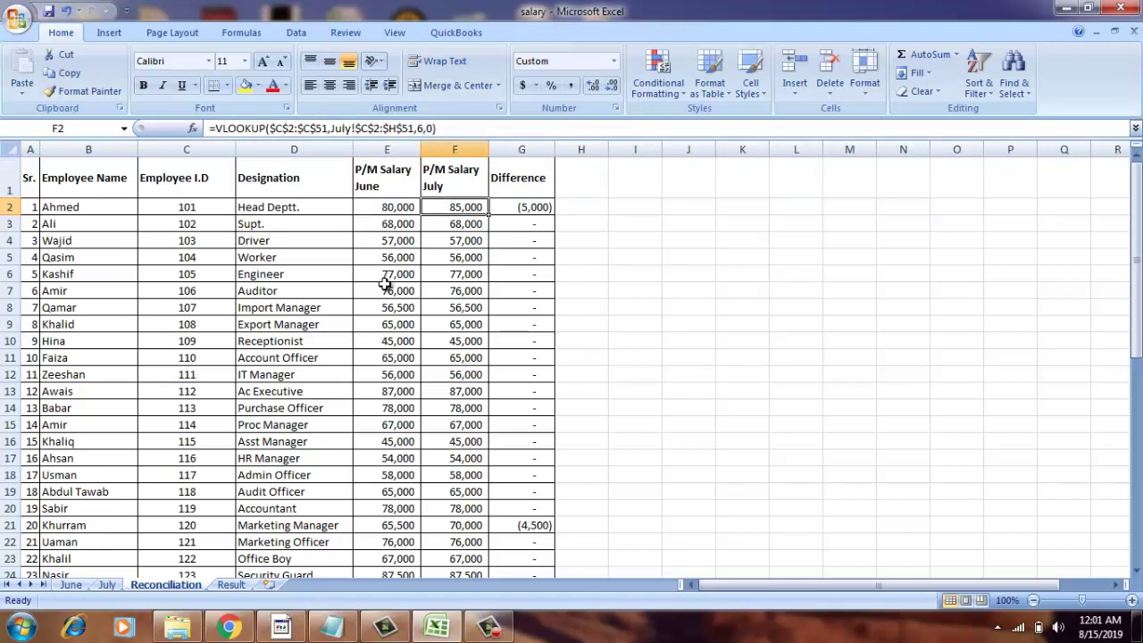
{"action": "key", "text": "Right"}
{"action": "key", "text": "Left"}
{"action": "key", "text": "Right"}
Step: Check the Difference column down to row 21 and compare the Marketing Manager's June and July salaries
{"action": "key", "text": "Down"}
{"action": "key", "text": "Down"}
{"action": "key", "text": "Down"}
{"action": "key", "text": "Down"}
{"action": "key", "text": "Down"}
{"action": "key", "text": "Down"}
{"action": "key", "text": "Down"}
{"action": "key", "text": "Down"}
{"action": "key", "text": "Down"}
{"action": "key", "text": "Down"}
{"action": "key", "text": "Down"}
{"action": "key", "text": "Down"}
{"action": "key", "text": "Down"}
{"action": "key", "text": "Down"}
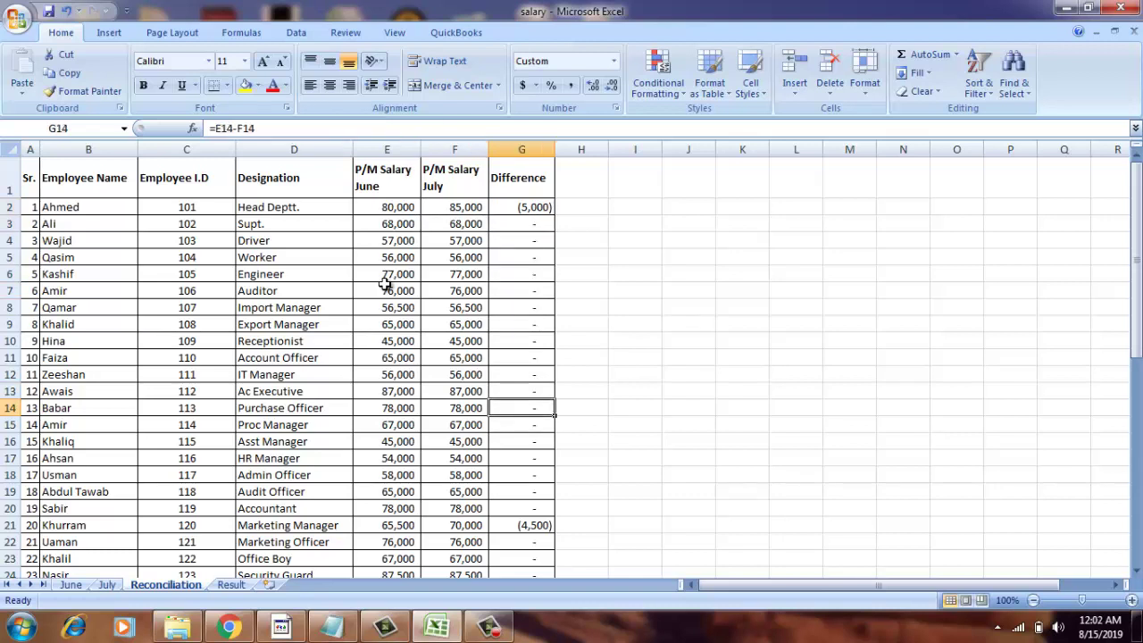
{"action": "key", "text": "Down"}
{"action": "key", "text": "Down"}
{"action": "key", "text": "Down"}
{"action": "key", "text": "Down"}
{"action": "key", "text": "Down"}
{"action": "key", "text": "Left"}
{"action": "key", "text": "Left"}
{"action": "key", "text": "Left"}
{"action": "key", "text": "Left"}
{"action": "key", "text": "Left"}
{"action": "key", "text": "Left"}
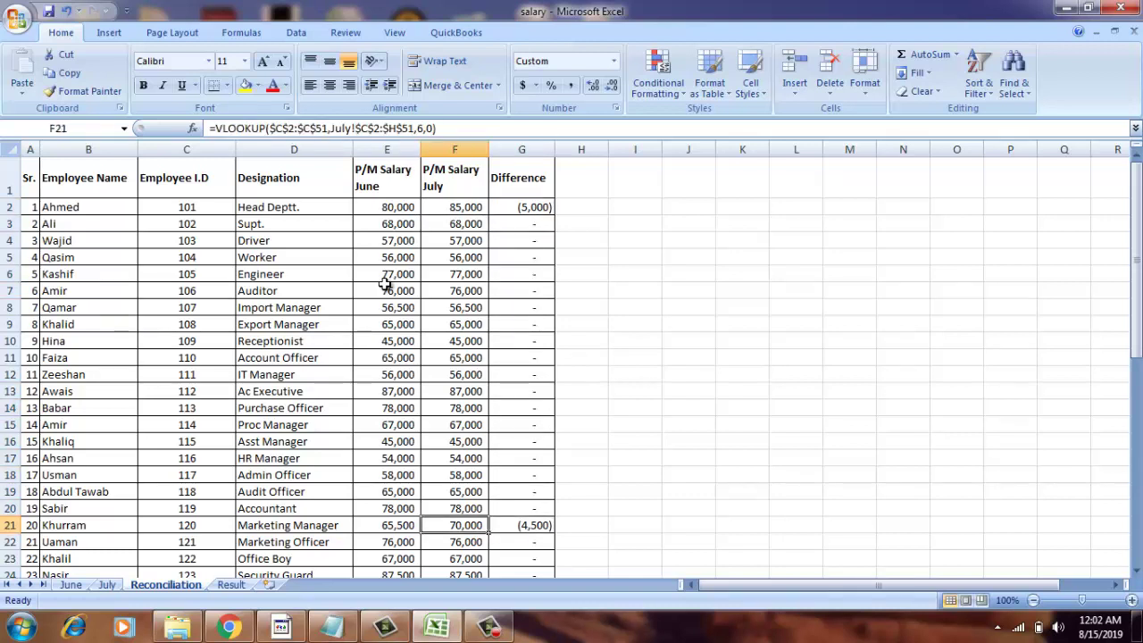
{"action": "key", "text": "Right"}
{"action": "key", "text": "Right"}
{"action": "key", "text": "Right"}
{"action": "key", "text": "Right"}
{"action": "key", "text": "Right"}
{"action": "key", "text": "Left"}
{"action": "key", "text": "Right"}
{"action": "key", "text": "Right"}
Step: Check the Difference column from the Marketing Manager's row down to the last employee in row 51
{"action": "key", "text": "Down"}
{"action": "key", "text": "Down"}
{"action": "key", "text": "Down"}
{"action": "key", "text": "Down"}
{"action": "key", "text": "Down"}
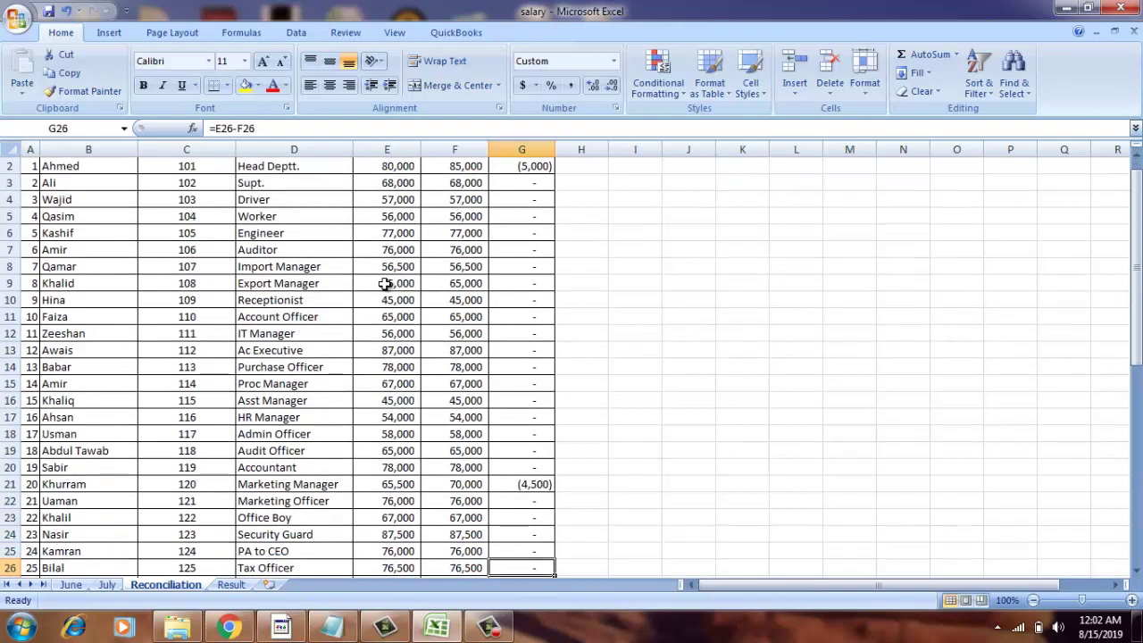
{"action": "key", "text": "Down"}
{"action": "key", "text": "Down"}
{"action": "key", "text": "Down"}
{"action": "key", "text": "Down"}
{"action": "key", "text": "Down"}
{"action": "key", "text": "Down"}
{"action": "key", "text": "Down"}
{"action": "key", "text": "Down"}
{"action": "key", "text": "Down"}
{"action": "key", "text": "Down"}
{"action": "key", "text": "Down"}
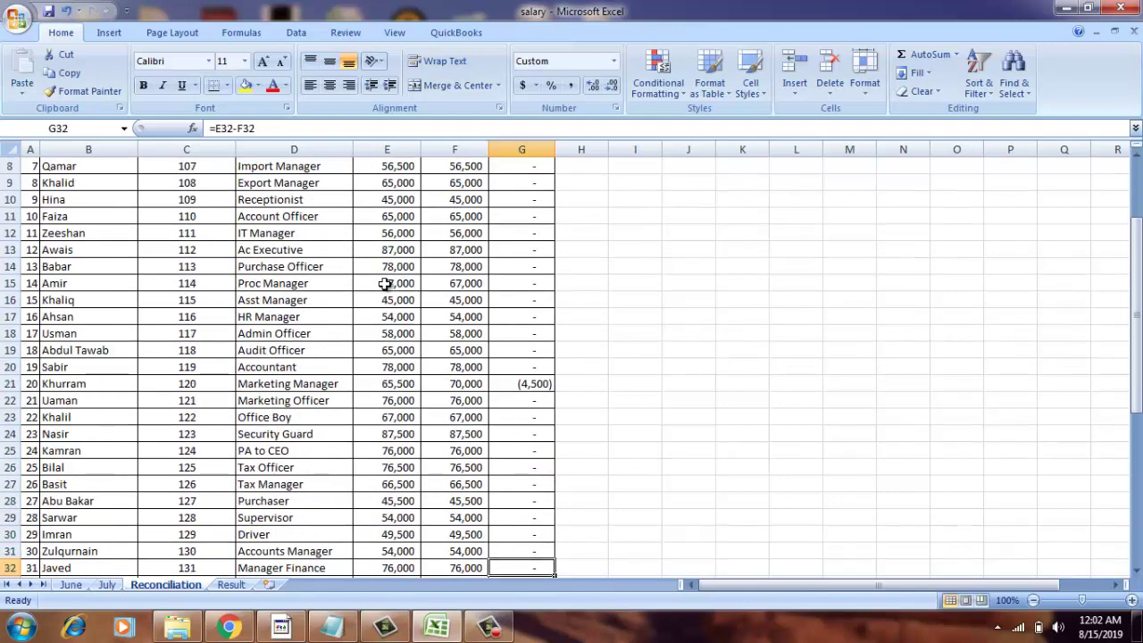
{"action": "key", "text": "Down"}
{"action": "key", "text": "Down"}
{"action": "key", "text": "Down"}
{"action": "key", "text": "Down"}
{"action": "key", "text": "Down"}
{"action": "key", "text": "Down"}
{"action": "key", "text": "Down"}
{"action": "key", "text": "Down"}
{"action": "key", "text": "Down"}
{"action": "key", "text": "Down"}
{"action": "key", "text": "Down"}
{"action": "key", "text": "Down"}
{"action": "key", "text": "Down"}
{"action": "key", "text": "Down"}
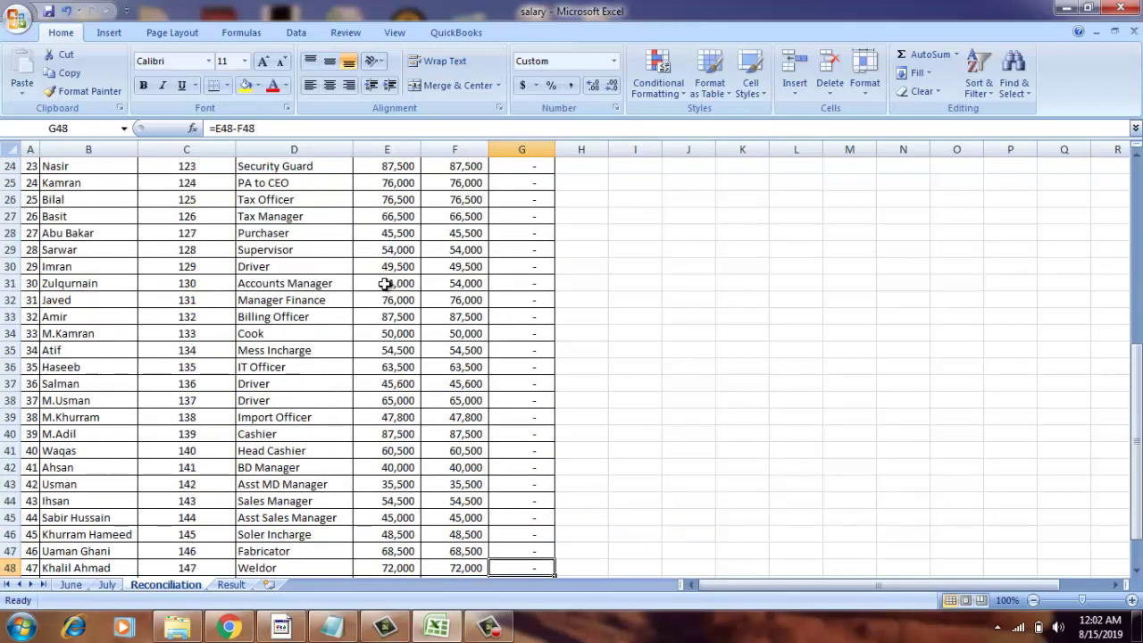
{"action": "key", "text": "Down"}
{"action": "key", "text": "Down"}
{"action": "key", "text": "Down"}
{"action": "key", "text": "Down"}
{"action": "key", "text": "Down"}
Step: Review the reconciliation rows from the last employee back up to the header row
{"action": "key", "text": "Up"}
{"action": "key", "text": "Up"}
{"action": "key", "text": "Up"}
{"action": "key", "text": "Up"}
{"action": "key", "text": "Up"}
{"action": "key", "text": "Up"}
{"action": "key", "text": "Up"}
{"action": "key", "text": "Up"}
{"action": "key", "text": "Left"}
{"action": "key", "text": "Left"}
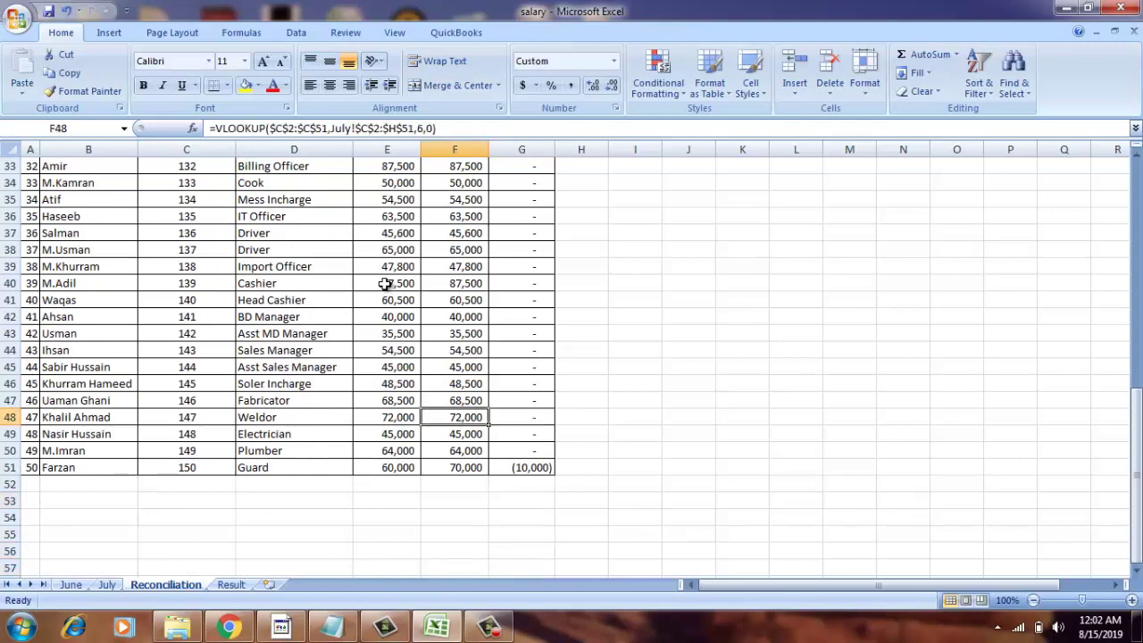
{"action": "key", "text": "Left"}
{"action": "key", "text": "Left"}
{"action": "key", "text": "Left"}
{"action": "key", "text": "Left"}
{"action": "key", "text": "Up"}
{"action": "key", "text": "Up"}
{"action": "key", "text": "Up"}
{"action": "key", "text": "Up"}
{"action": "key", "text": "Up"}
{"action": "key", "text": "Up"}
{"action": "key", "text": "Up"}
{"action": "key", "text": "Up"}
{"action": "key", "text": "Up"}
{"action": "key", "text": "Up"}
{"action": "key", "text": "Up"}
{"action": "key", "text": "Up"}
{"action": "key", "text": "Up"}
{"action": "key", "text": "Up"}
{"action": "key", "text": "Up"}
{"action": "key", "text": "Up"}
{"action": "key", "text": "Up"}
{"action": "key", "text": "Up"}
{"action": "key", "text": "Up"}
{"action": "key", "text": "Up"}
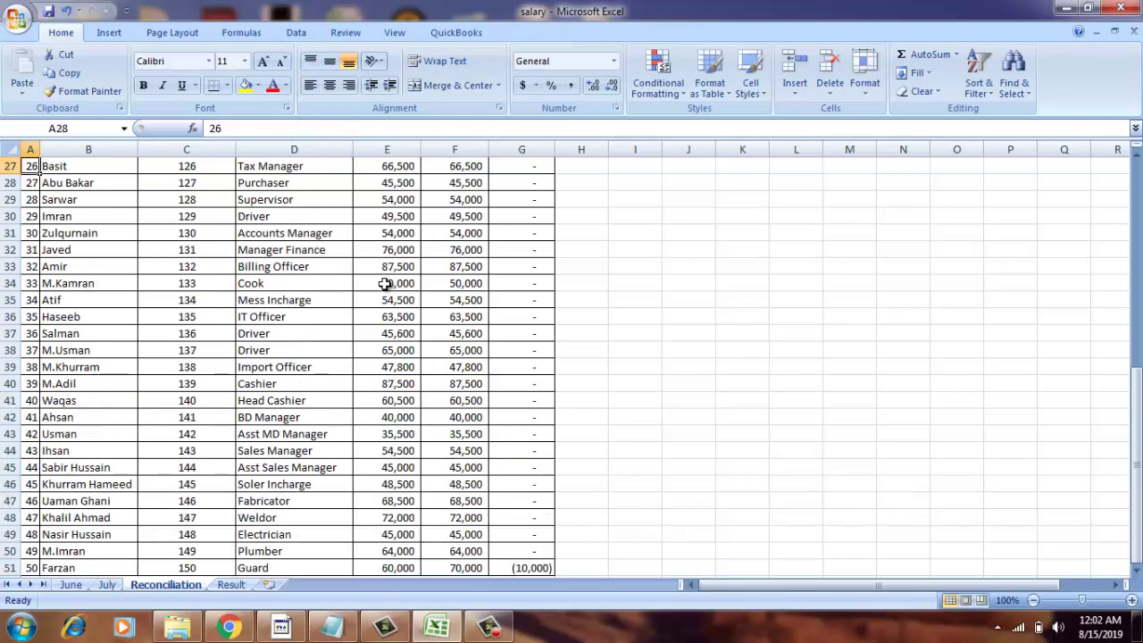
{"action": "key", "text": "Up"}
{"action": "key", "text": "Up"}
{"action": "key", "text": "Up"}
{"action": "key", "text": "Up"}
{"action": "key", "text": "Up"}
{"action": "key", "text": "Up"}
{"action": "key", "text": "Up"}
{"action": "key", "text": "Up"}
{"action": "key", "text": "Up"}
{"action": "key", "text": "Up"}
{"action": "key", "text": "Up"}
{"action": "key", "text": "Up"}
Step: Examine the July salary lookup for employee 103, the Driver, in F4
{"action": "key", "text": "Down"}
{"action": "key", "text": "Down"}
{"action": "key", "text": "Down"}
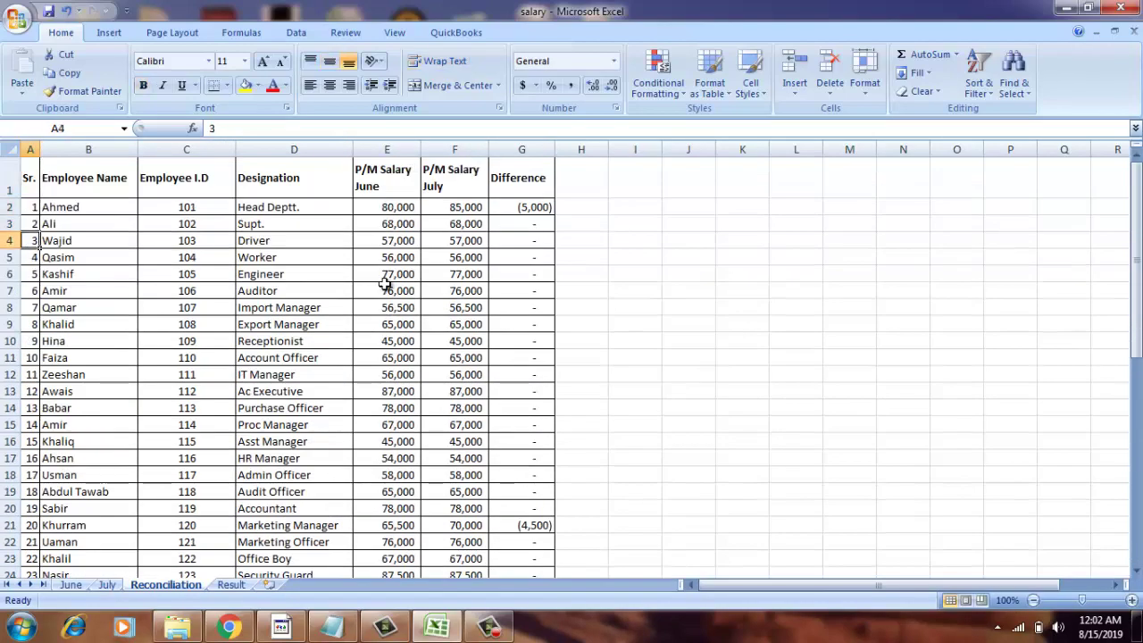
{"action": "key", "text": "Right"}
{"action": "key", "text": "Right"}
{"action": "key", "text": "Right"}
{"action": "key", "text": "Right"}
{"action": "key", "text": "Right"}
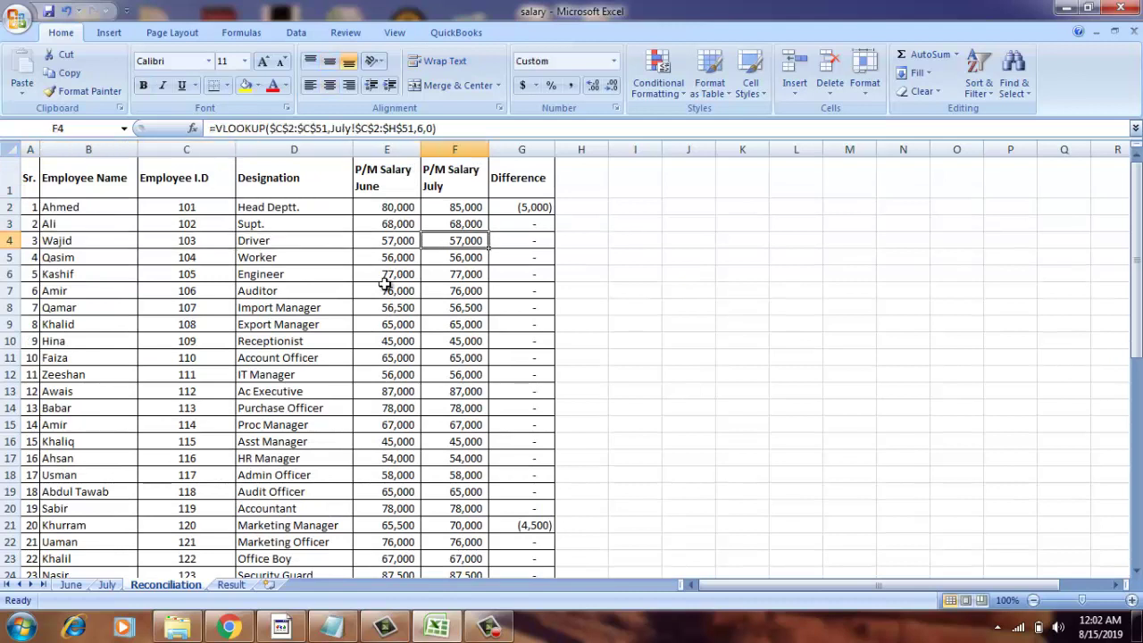